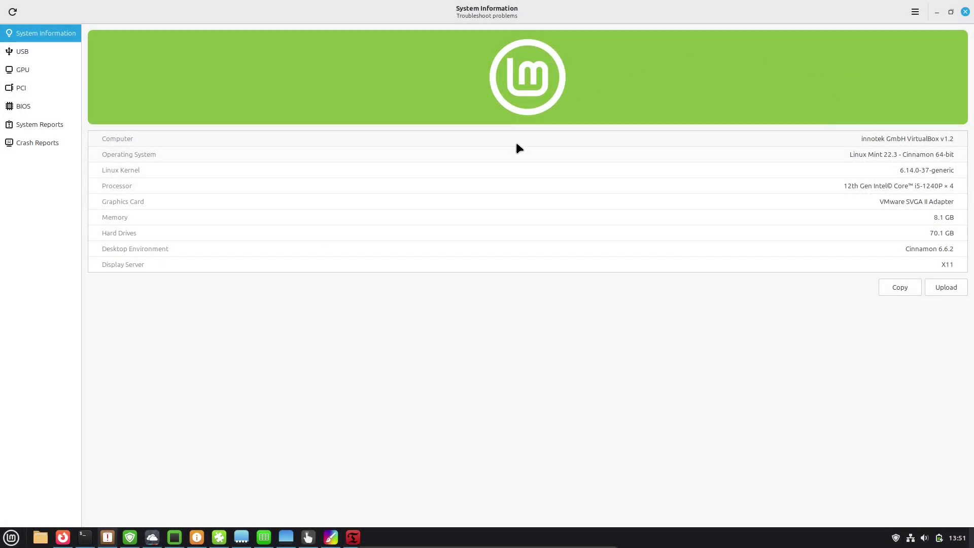
- View the About information for System Information (mintreport) and close it
left_click(911, 15)
left_click(894, 56)
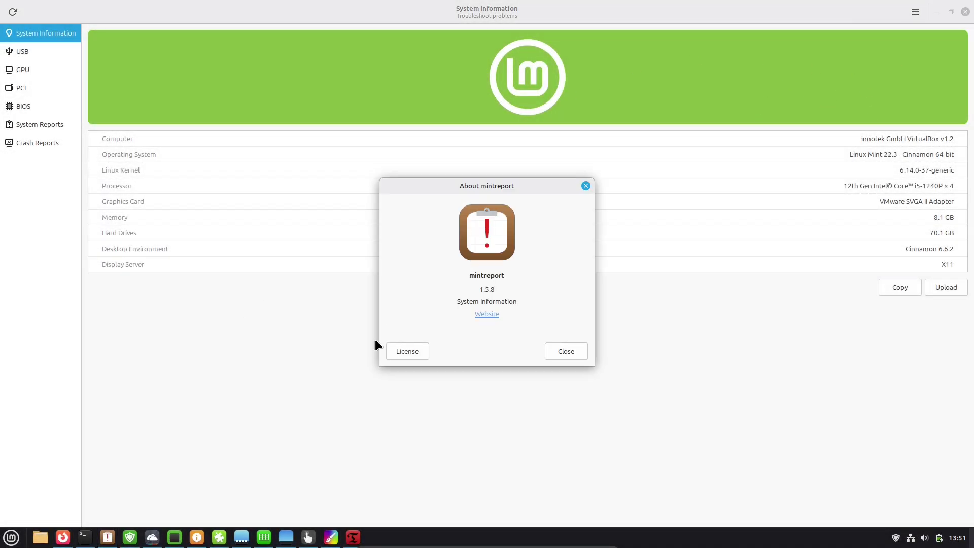
left_click(568, 352)
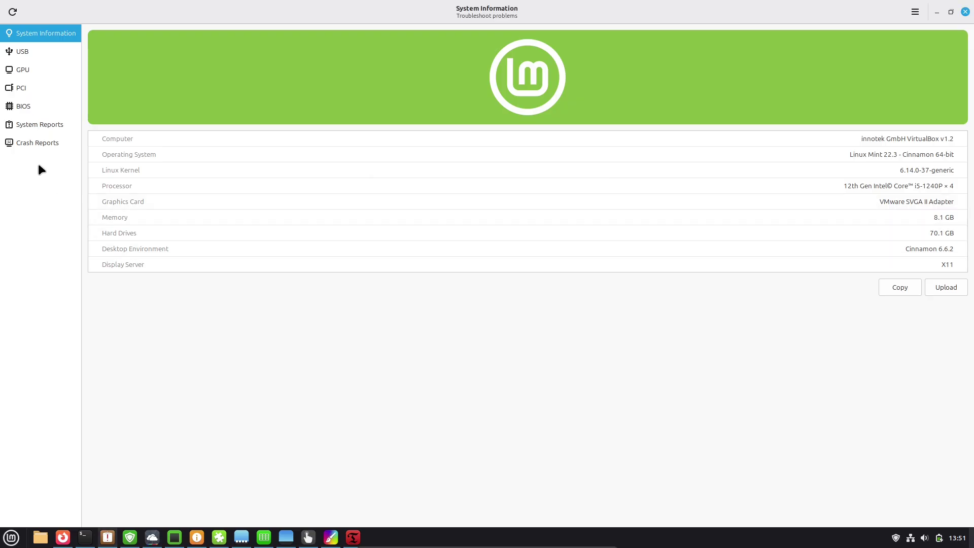
- Browse the USB, GPU, PCI, BIOS, System Reports and Crash Reports pages, ending on System Reports
left_click(25, 53)
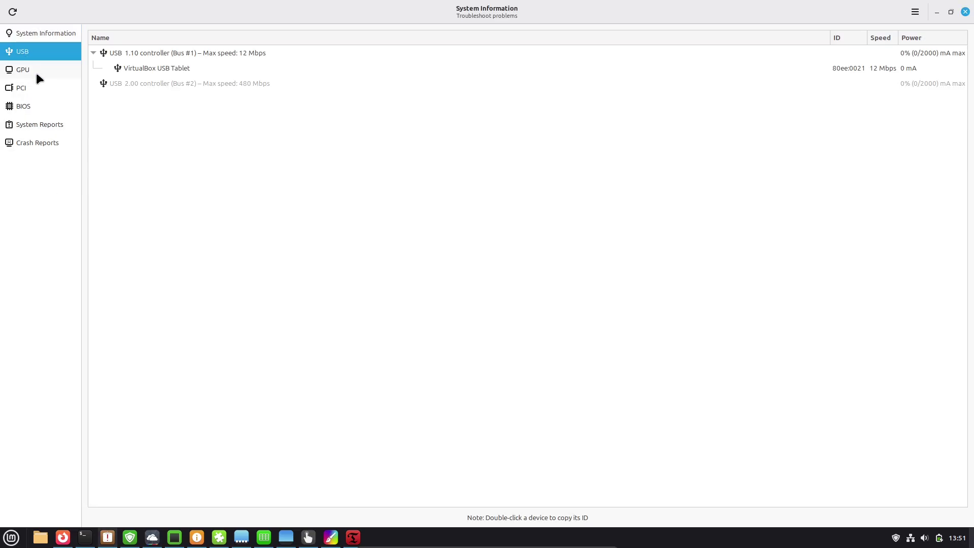
left_click(37, 74)
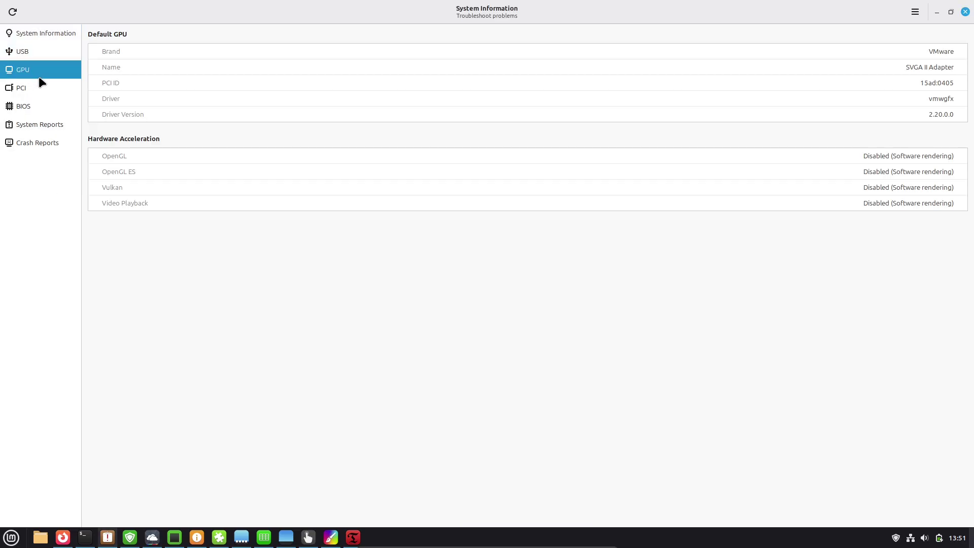
left_click(41, 86)
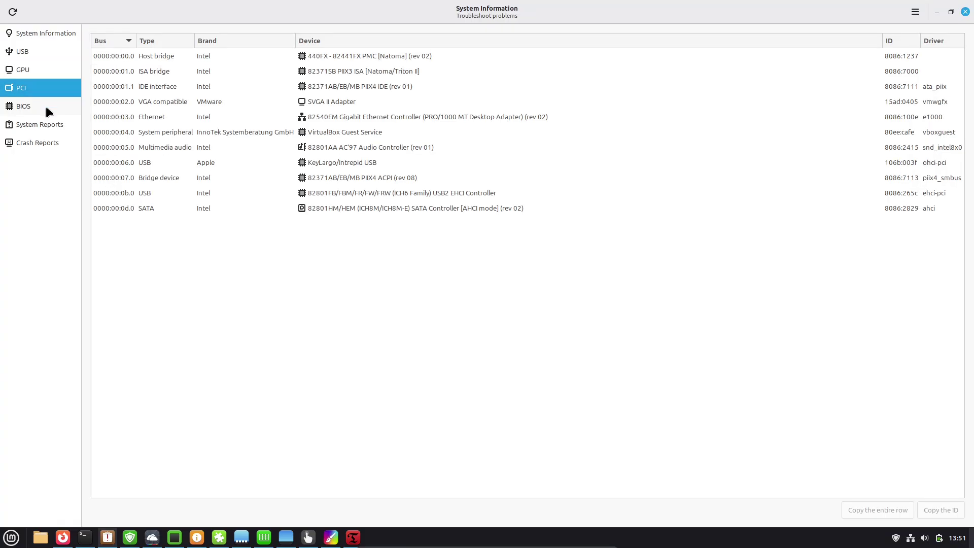
left_click(49, 110)
left_click(47, 121)
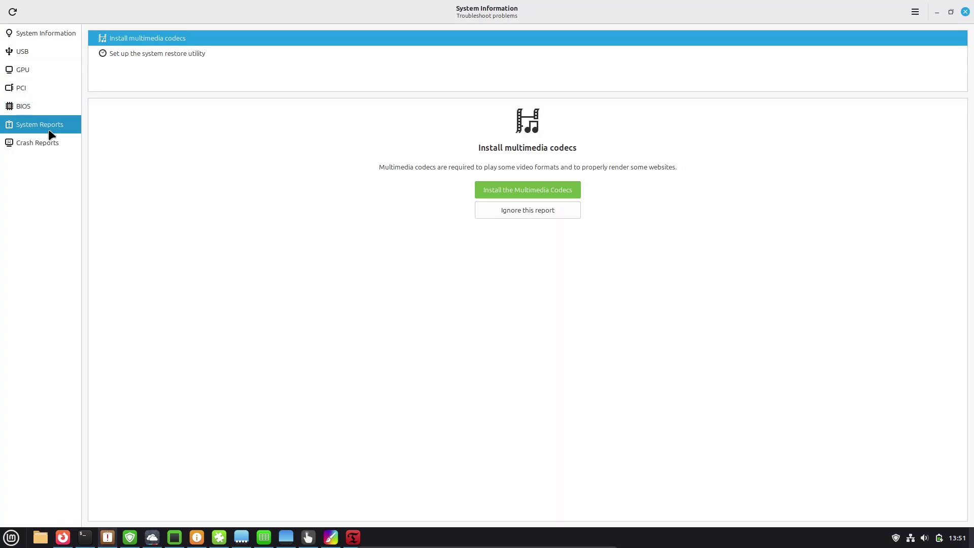
left_click(49, 137)
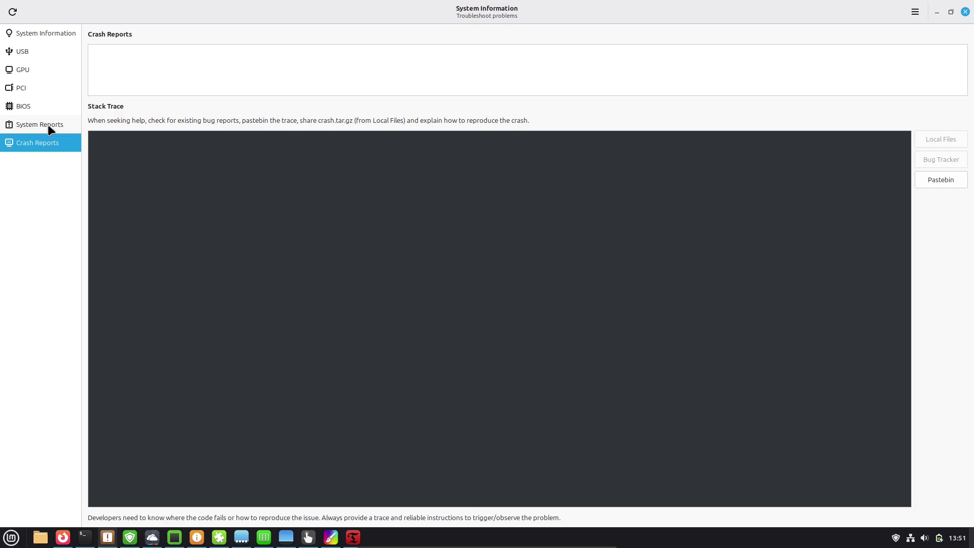
left_click(52, 123)
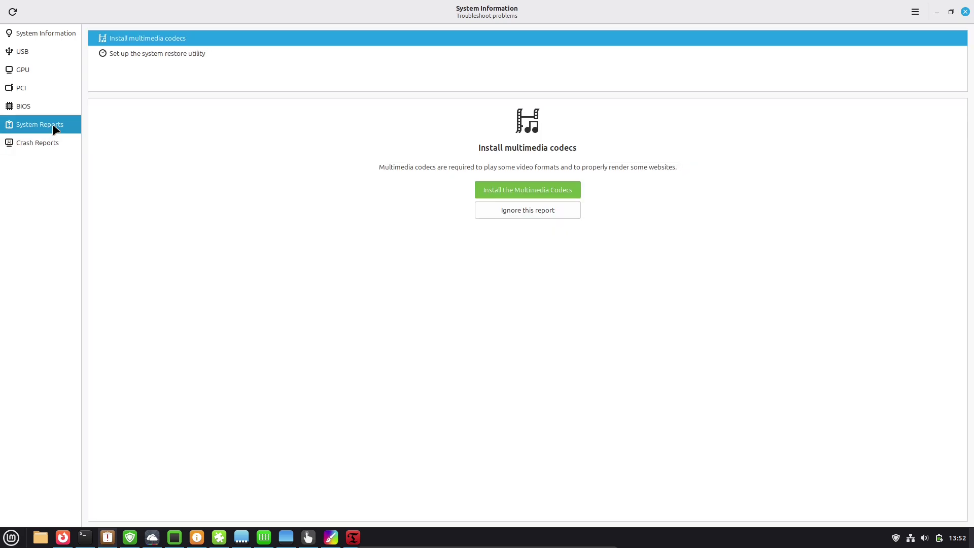
- Close System Information and highlight the neofetch OS, kernel, packages, shell and desktop lines
left_click(964, 12)
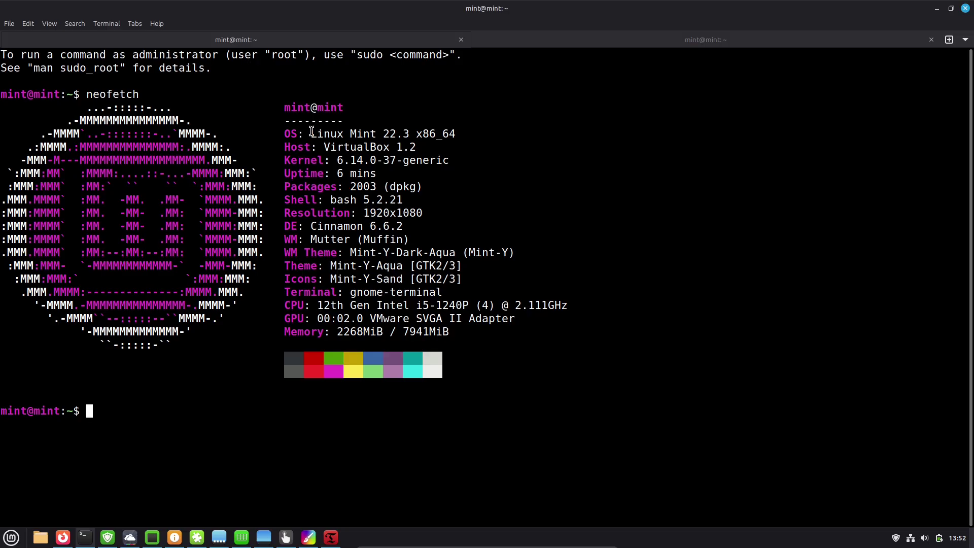
left_click_drag(312, 131, 476, 130)
left_click_drag(285, 161, 456, 162)
left_click_drag(284, 188, 425, 189)
left_click_drag(290, 200, 411, 199)
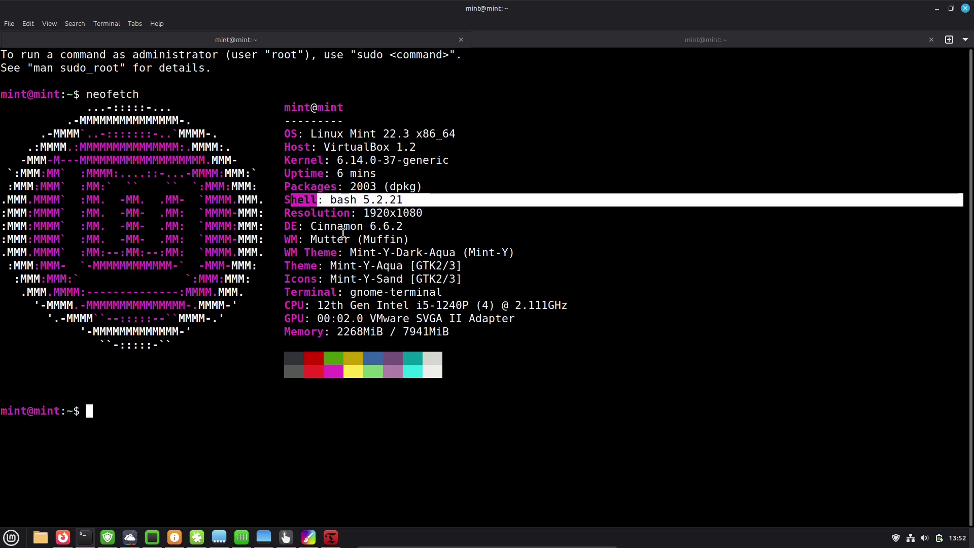
left_click_drag(282, 226, 410, 230)
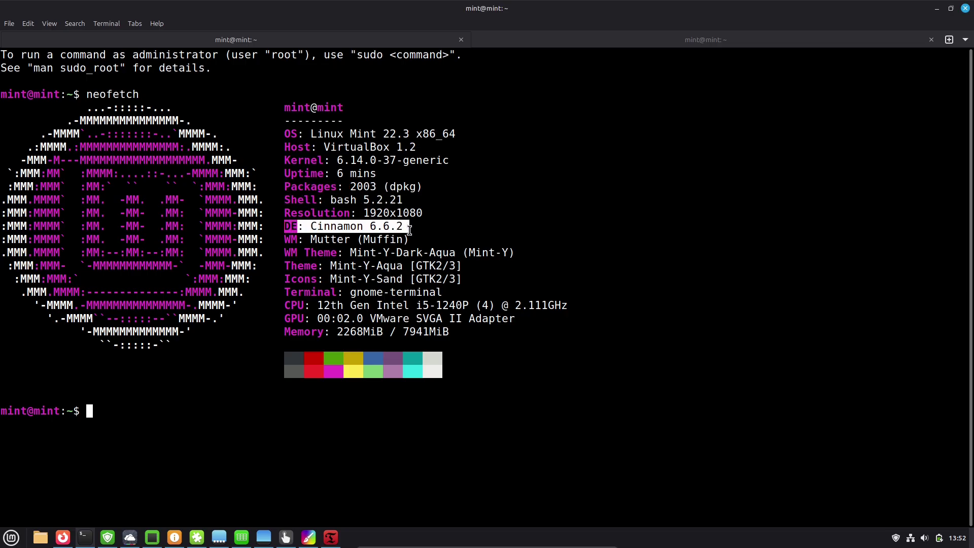
left_click(481, 149)
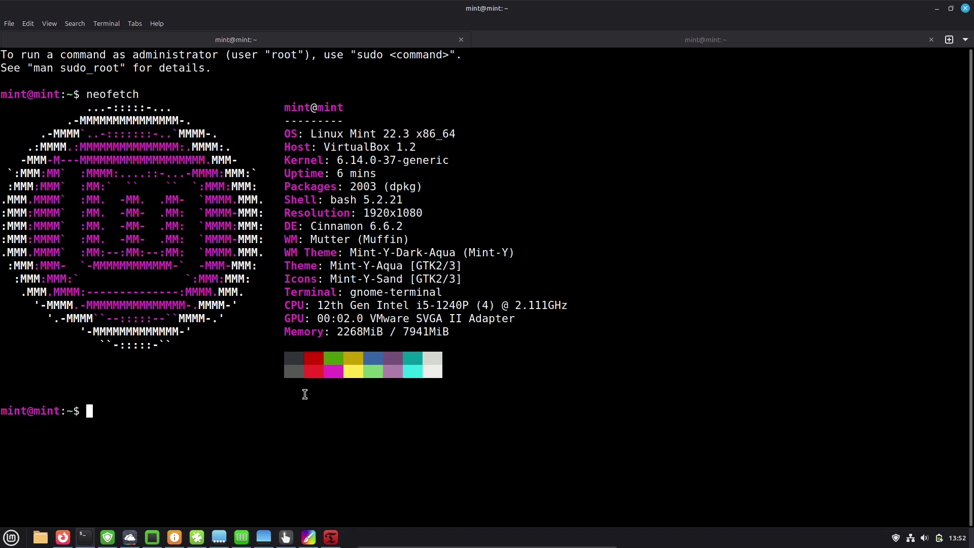
- Run python3 --version and cat /etc/issue, showing Python 3.12.3 and Linux Mint 22.3 Zena
type("python3  --version")
key("Return")
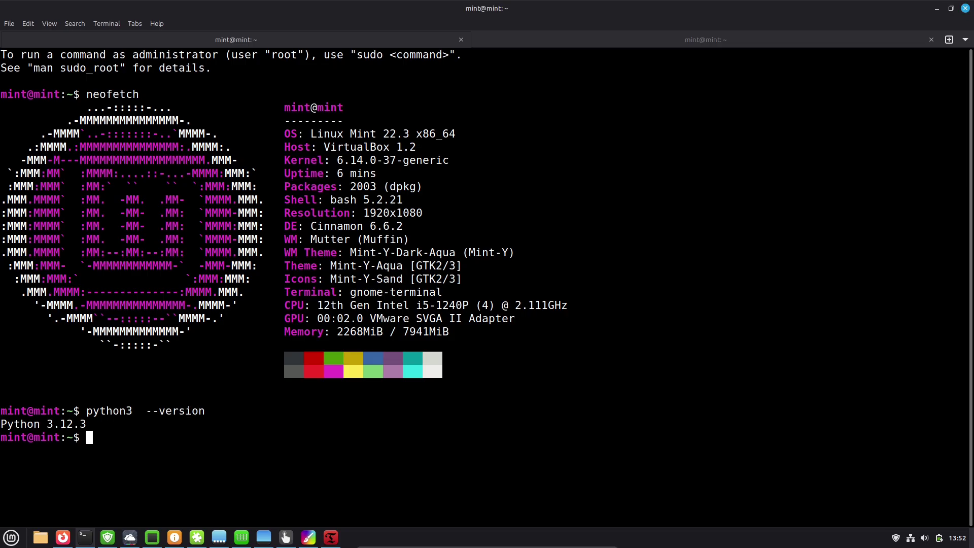
type("cat /etc/issue")
key("Return")
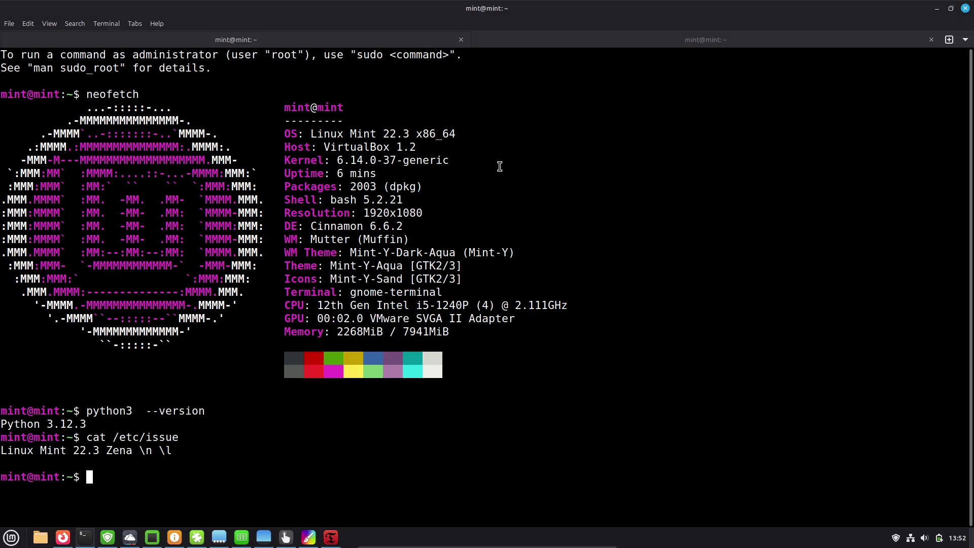
- Close the neofetch tab and highlight the System, Memory and PCI Slots sections of the inxi report
left_click(461, 40)
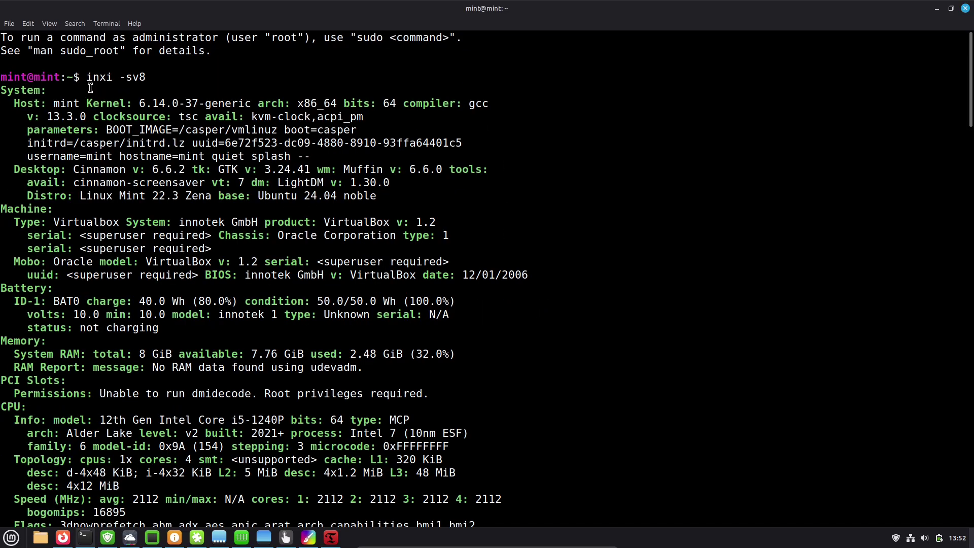
left_click_drag(3, 92, 416, 190)
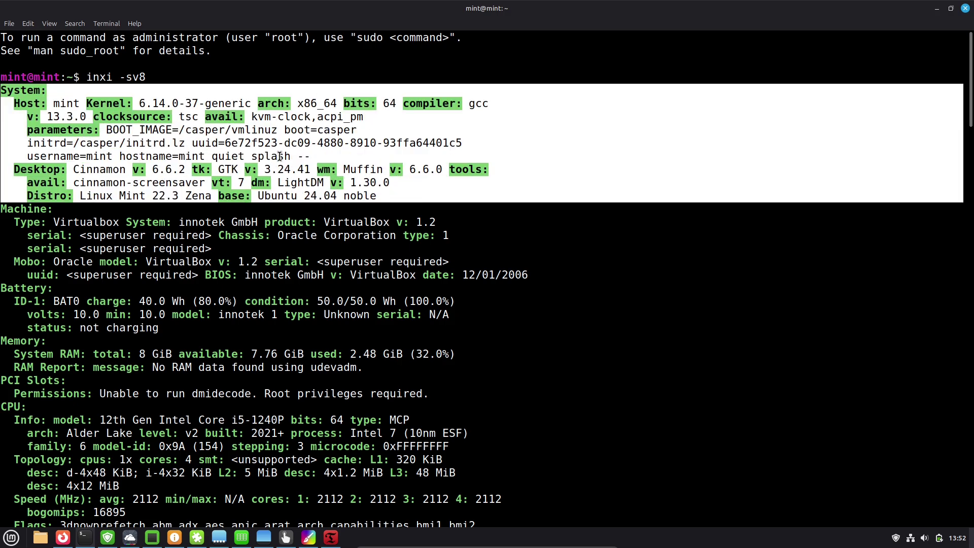
scroll(970, 119, "down", 5)
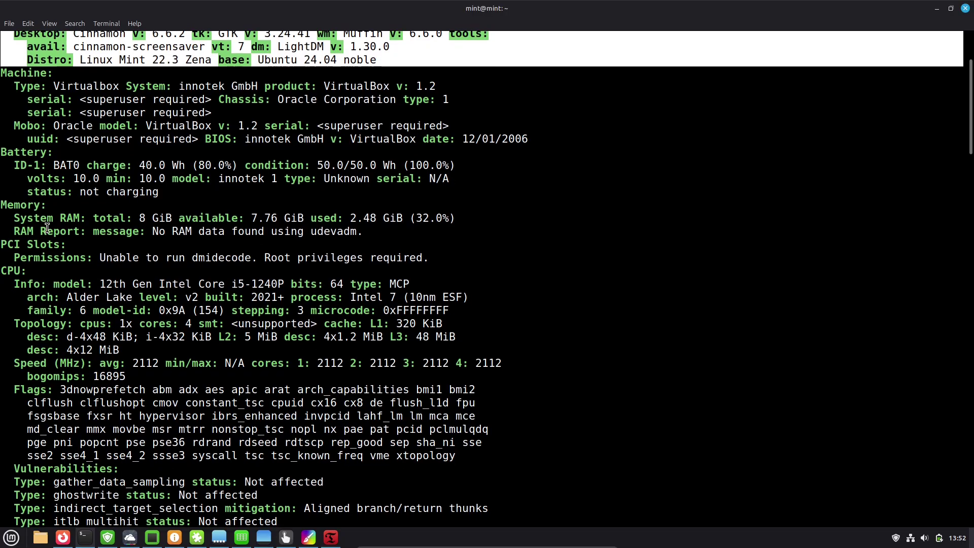
left_click_drag(4, 205, 436, 257)
- Scroll through the report, highlighting the Graphics, Audio and final Info sections
left_click_drag(971, 142, 972, 269)
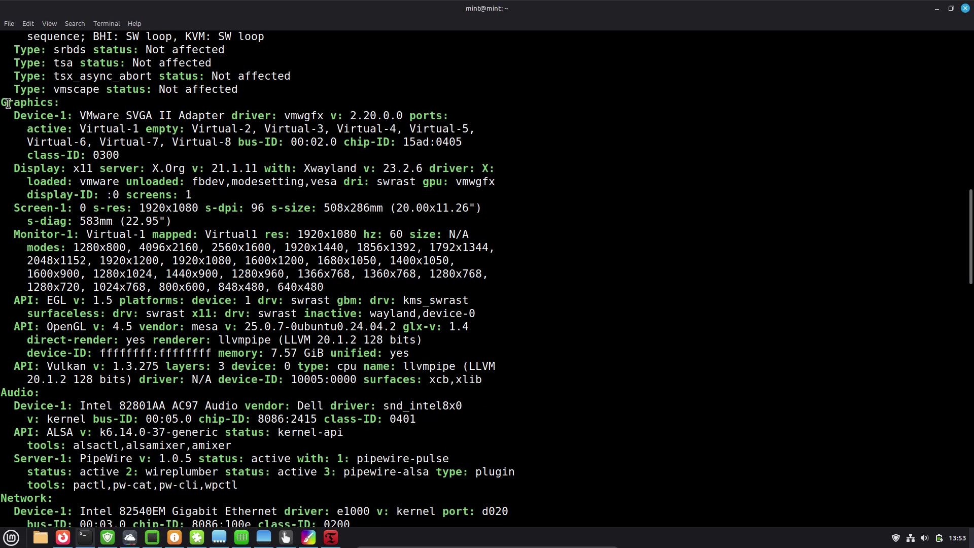
left_click_drag(5, 102, 492, 378)
left_click_drag(3, 396, 248, 487)
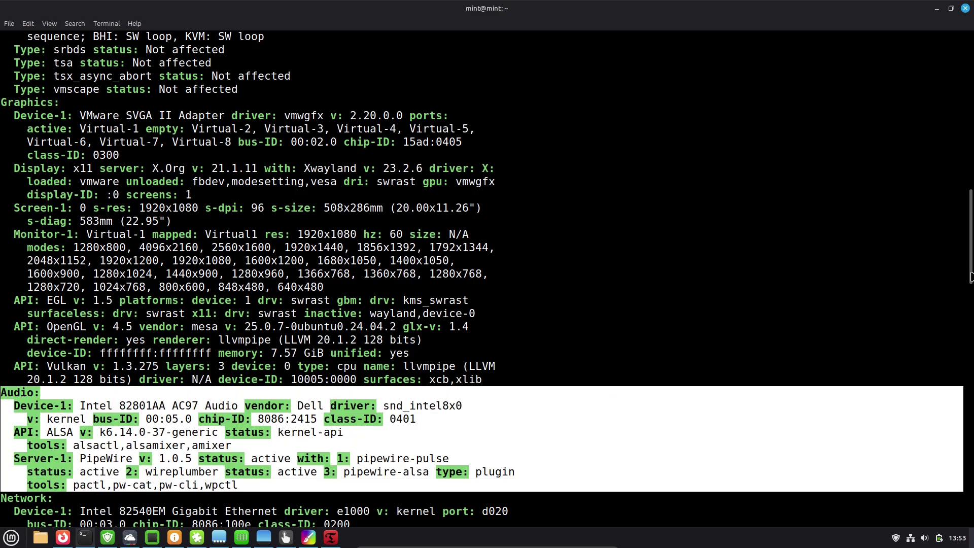
left_click_drag(972, 276, 964, 525)
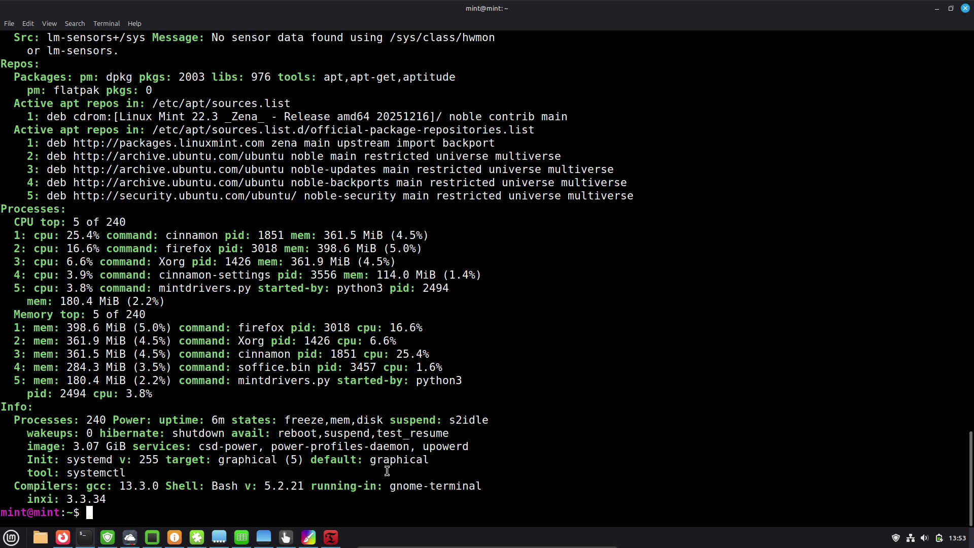
left_click_drag(108, 499, 54, 437)
- Close the terminal, read the RSYNC help, close the setup wizard, and view Timeshift's About box
left_click(964, 10)
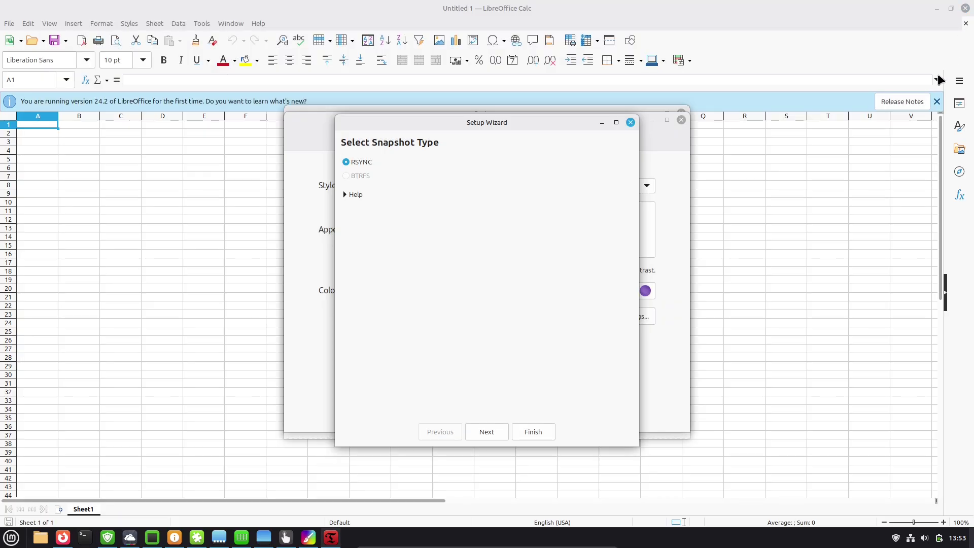
left_click(348, 195)
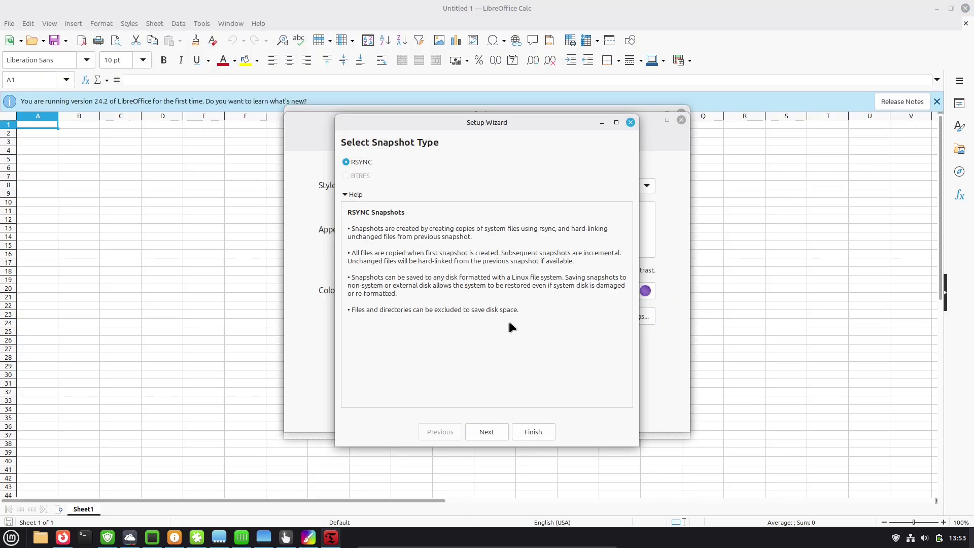
left_click(513, 429)
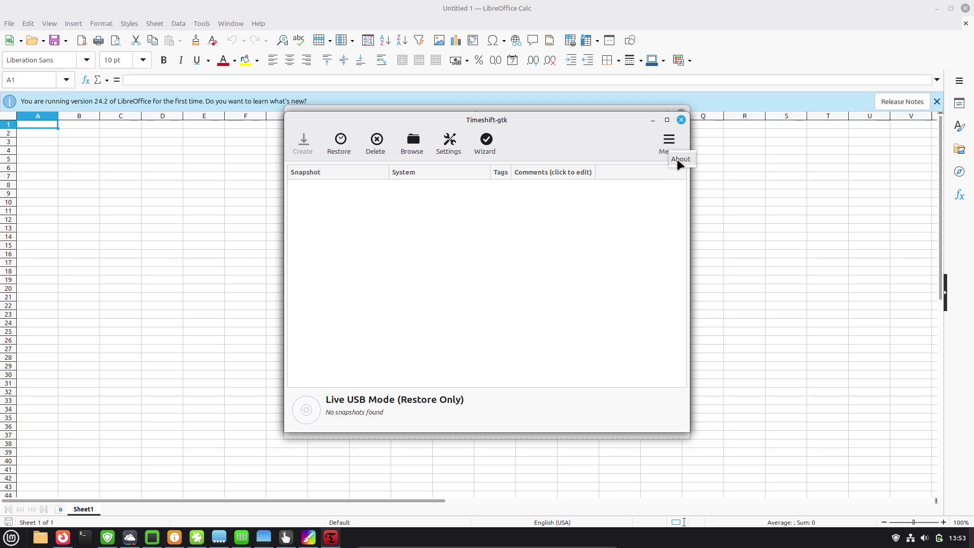
left_click(679, 161)
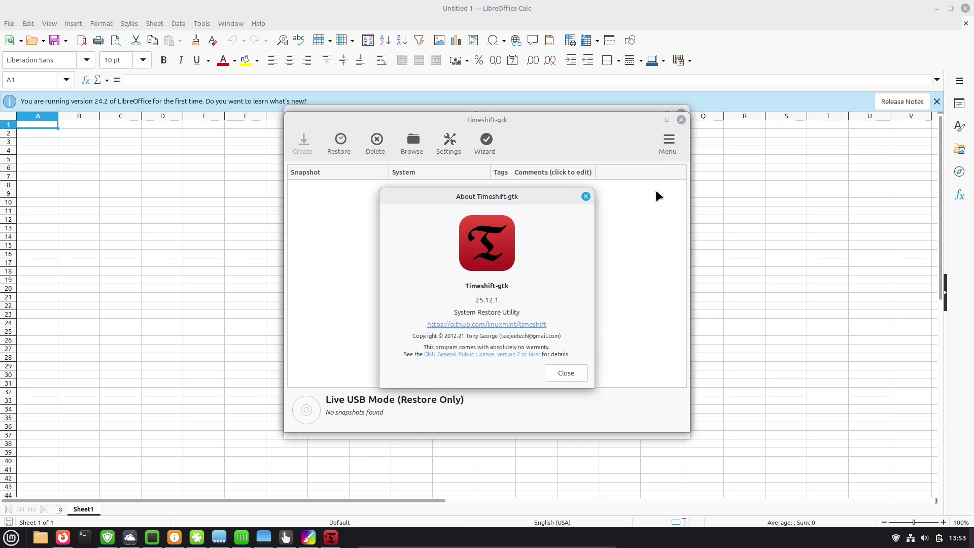
left_click(572, 375)
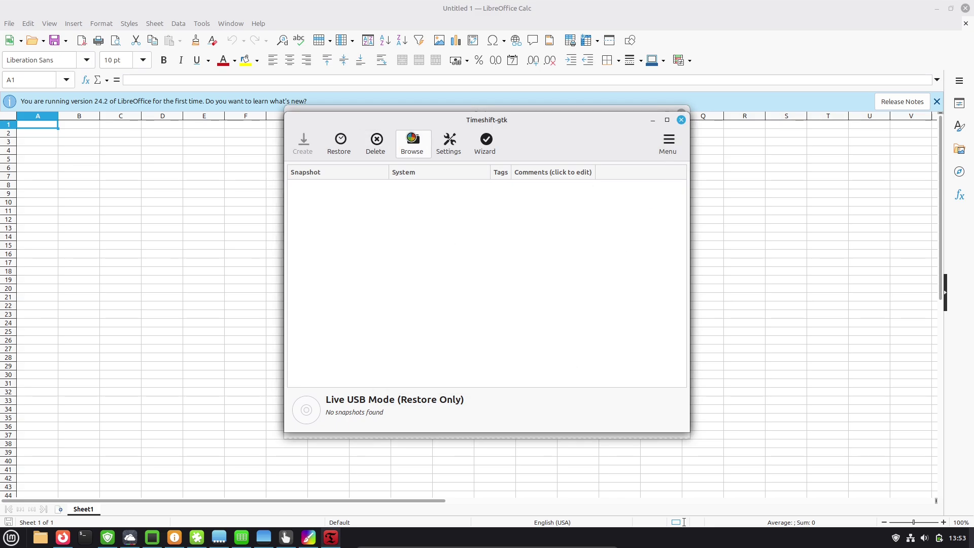
- Open the snapshot folder in Nemo, view Nemo's About information, and close the folder window
left_click(412, 141)
left_click(182, 74)
left_click(201, 119)
left_click(365, 128)
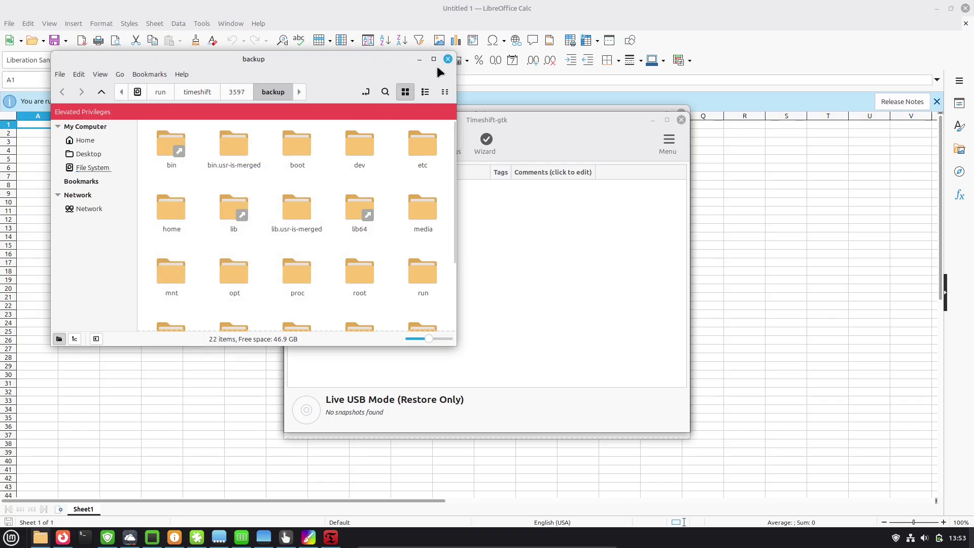
left_click(448, 60)
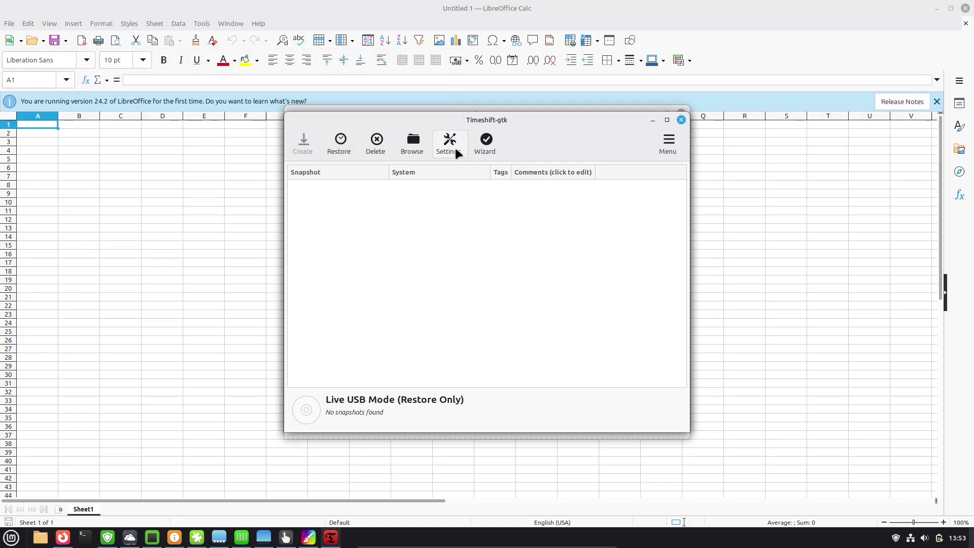
- Review Timeshift's location, schedule, users, filters and date format settings, then try deleting a snapshot
left_click(450, 145)
left_click(431, 123)
left_click(462, 125)
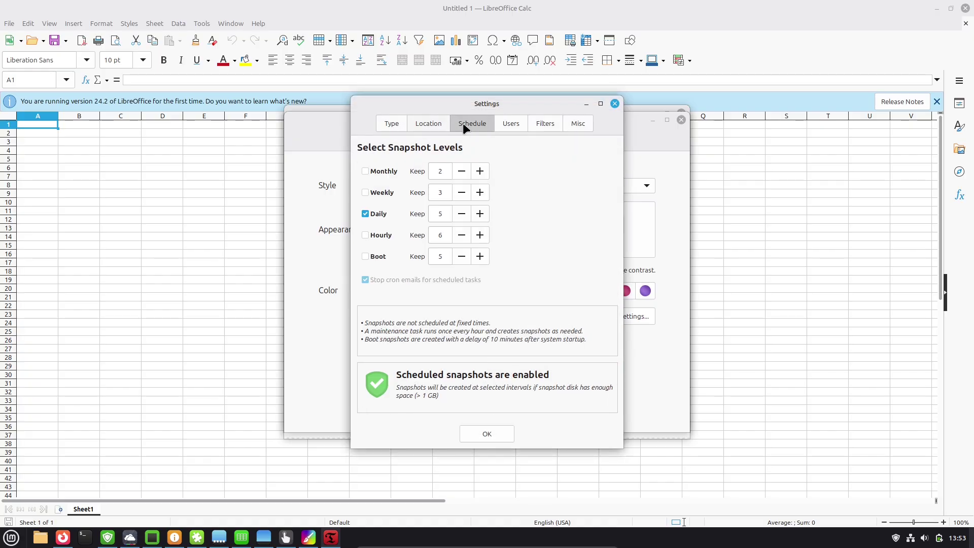
left_click(507, 124)
left_click(542, 123)
left_click(580, 123)
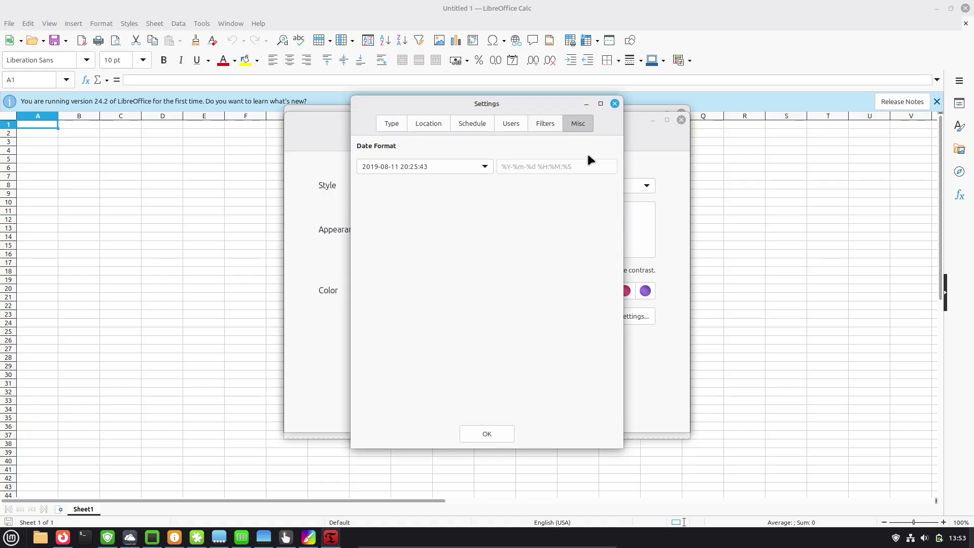
left_click(487, 434)
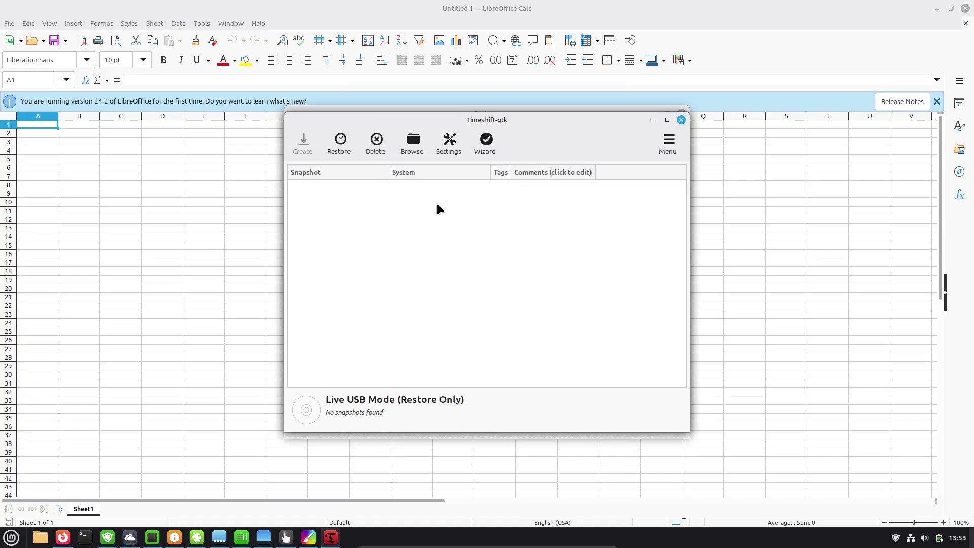
left_click(373, 151)
left_click(604, 338)
- Close Timeshift and open the advanced theme settings full screen, glancing at pointer themes
left_click(682, 120)
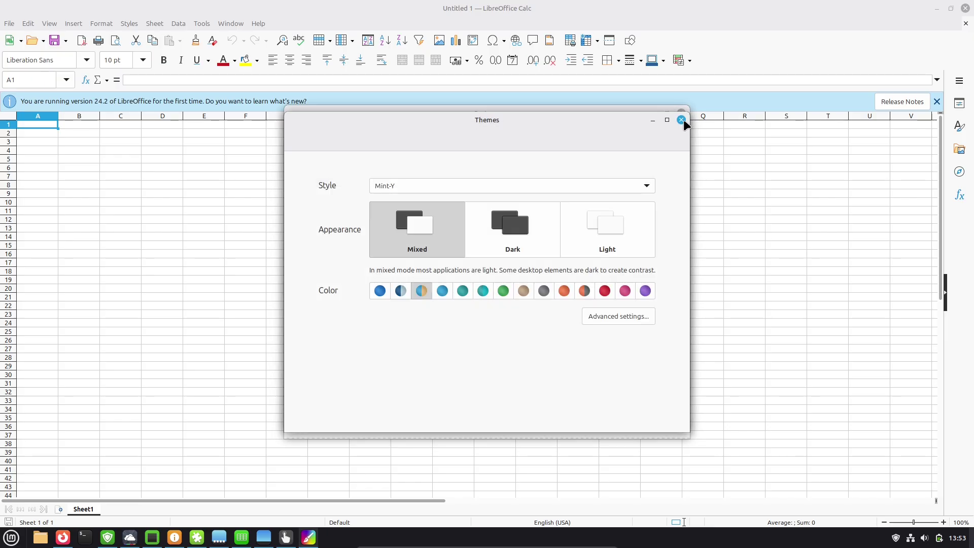
left_click(624, 316)
left_click(667, 120)
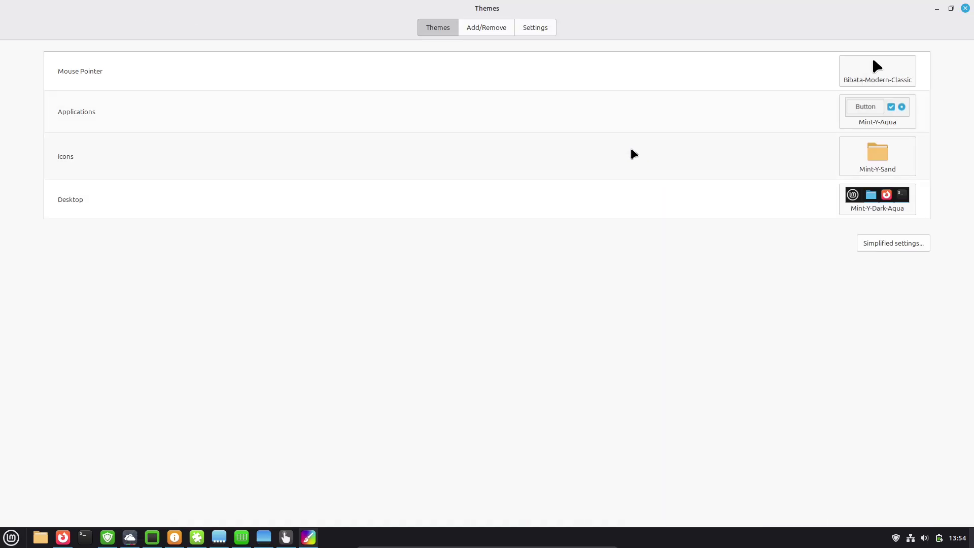
left_click(847, 81)
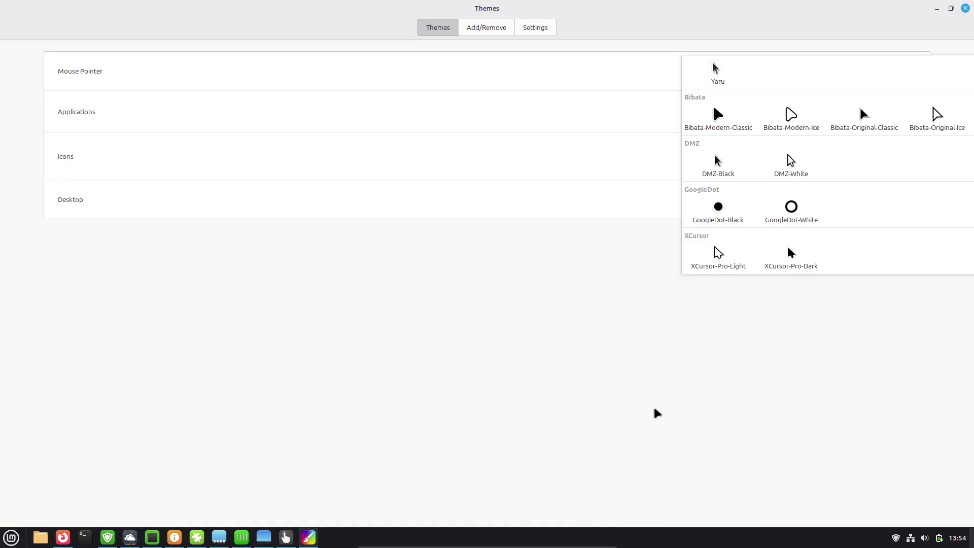
left_click(867, 109)
- Set applications to Mint-Y-Dark, icons to Mint-Y, and the desktop to Mint-L-Dark-Teal
left_click(867, 109)
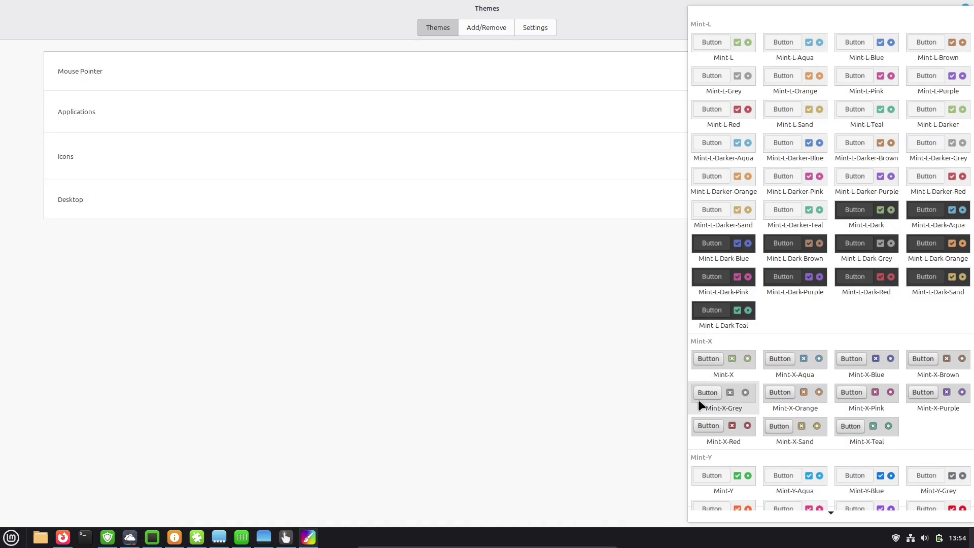
mouse_move(830, 511)
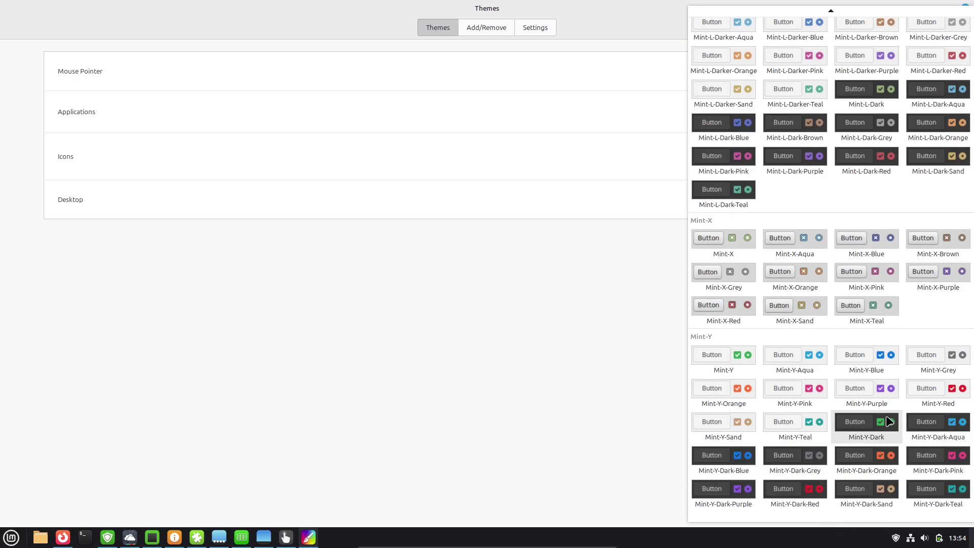
left_click(889, 421)
left_click(878, 157)
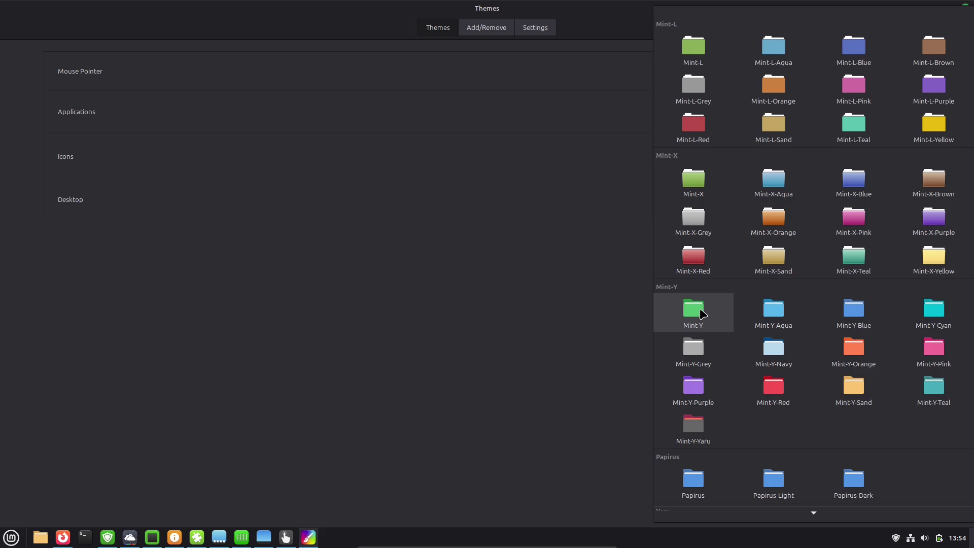
left_click(701, 313)
left_click(904, 204)
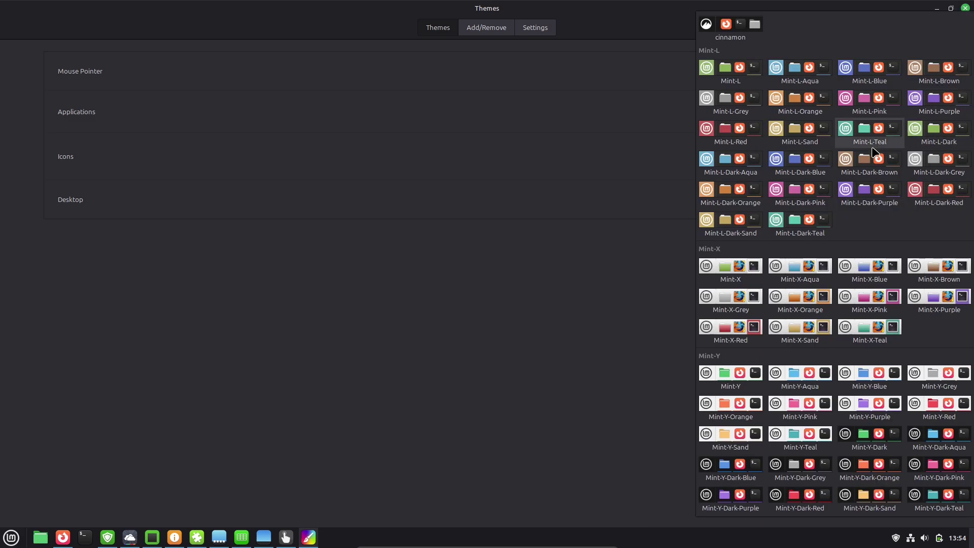
left_click(819, 223)
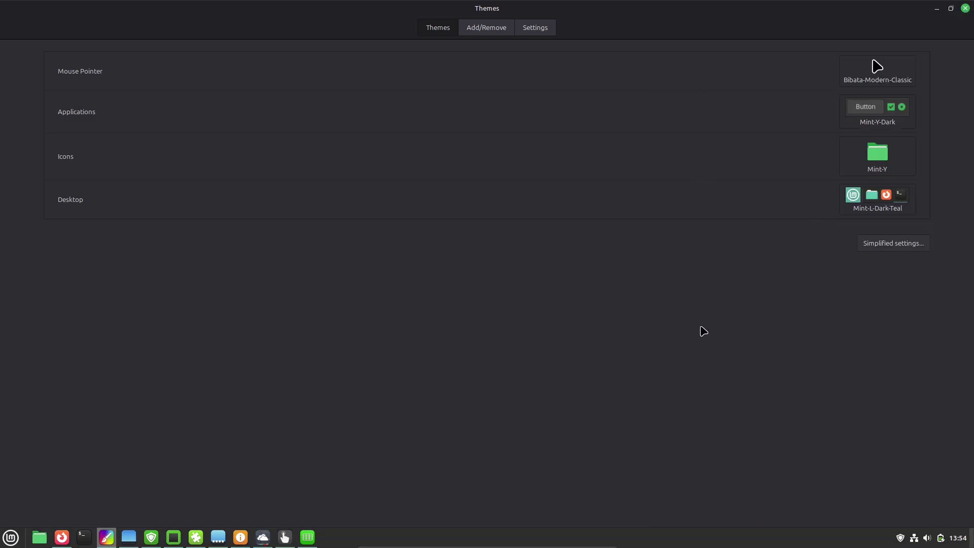
- Set the Dark mode option to Prefer dark mode
left_click(533, 33)
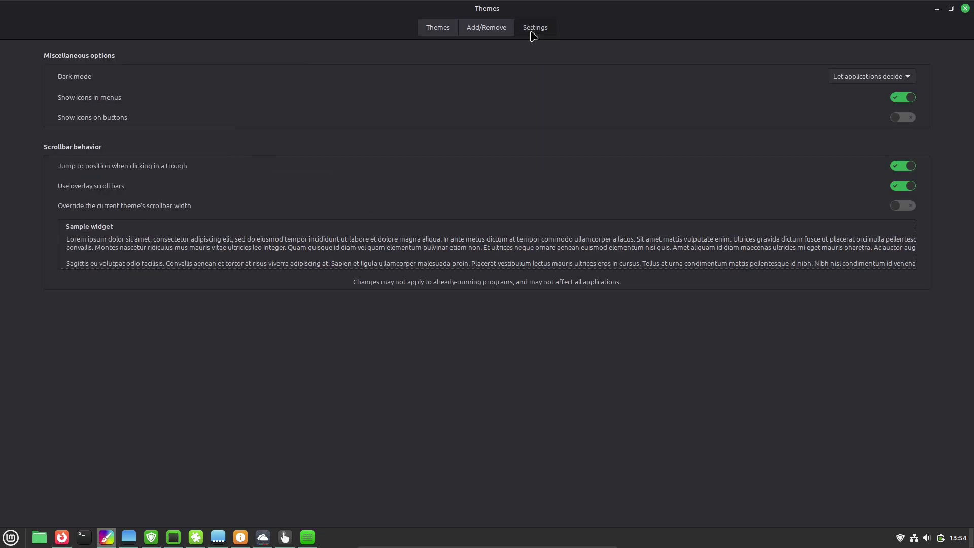
left_click(902, 82)
left_click(876, 106)
- Switch to Add/Remove and check the update, network, sound, power and calendar tray popups
left_click(488, 30)
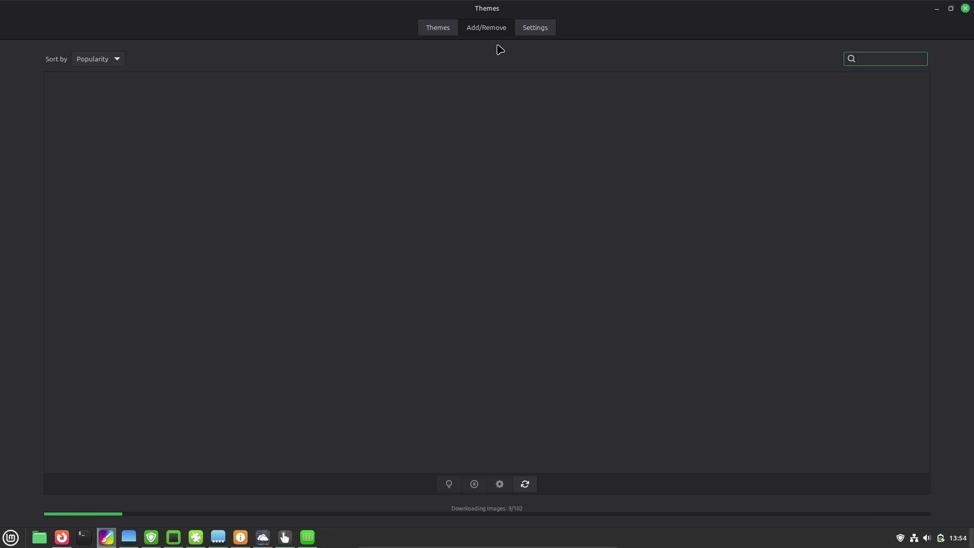
right_click(900, 538)
left_click(840, 541)
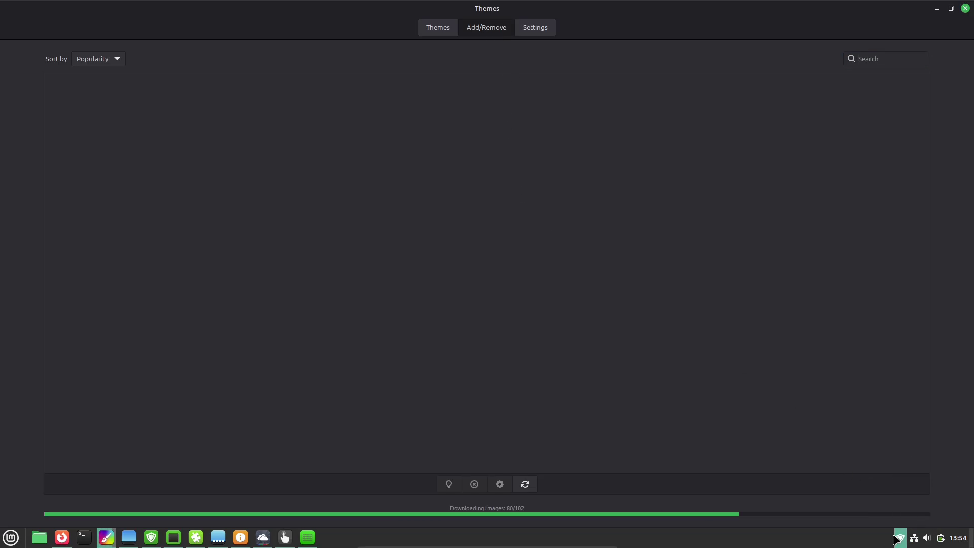
left_click(916, 541)
left_click(916, 541)
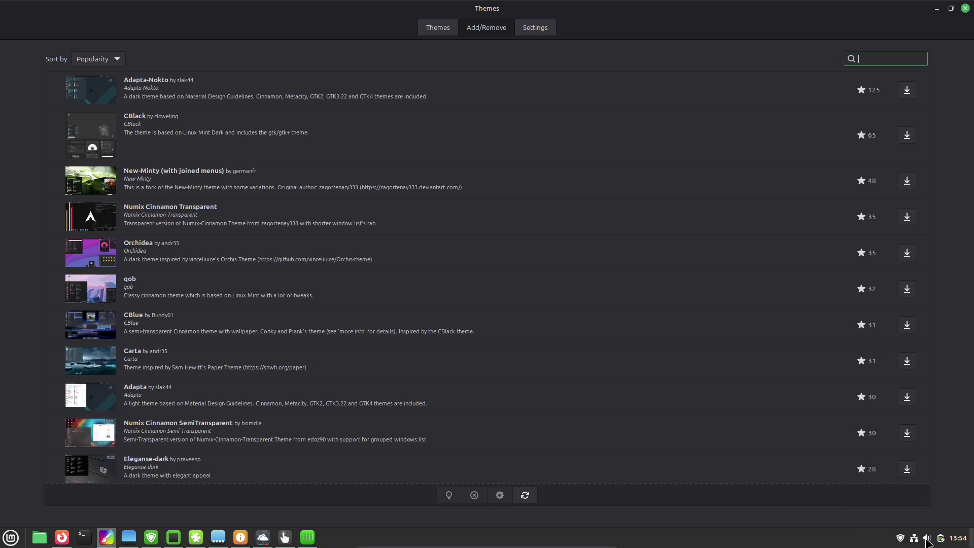
left_click(927, 539)
left_click(942, 537)
left_click(944, 539)
left_click(960, 537)
left_click(959, 543)
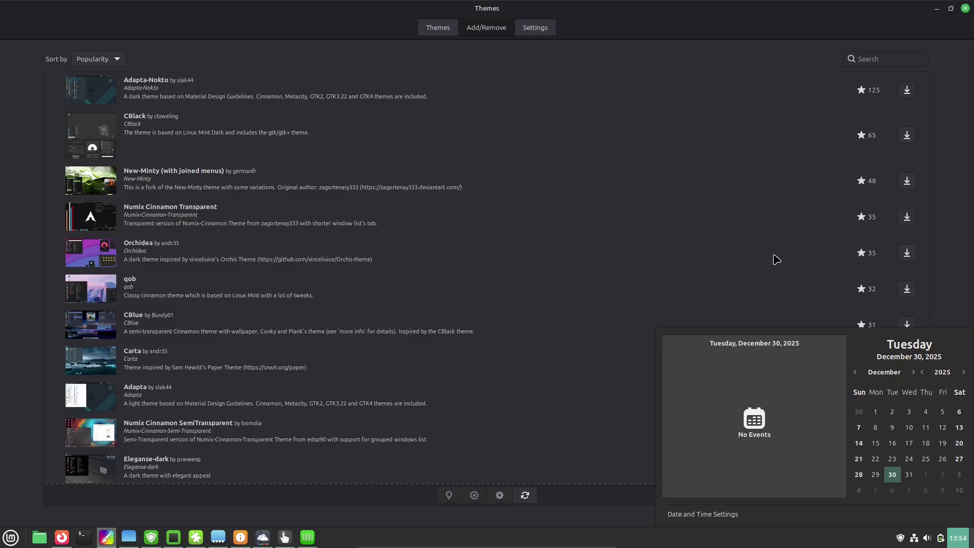
left_click(722, 29)
- Sort online themes by Date, download and install CBlue, and return to the Themes page
left_click(119, 59)
left_click(87, 75)
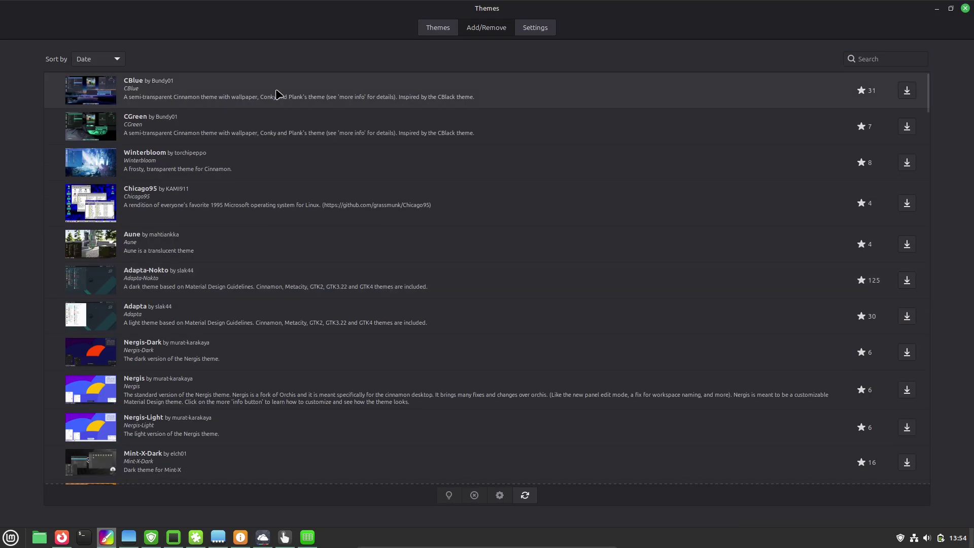
left_click(907, 90)
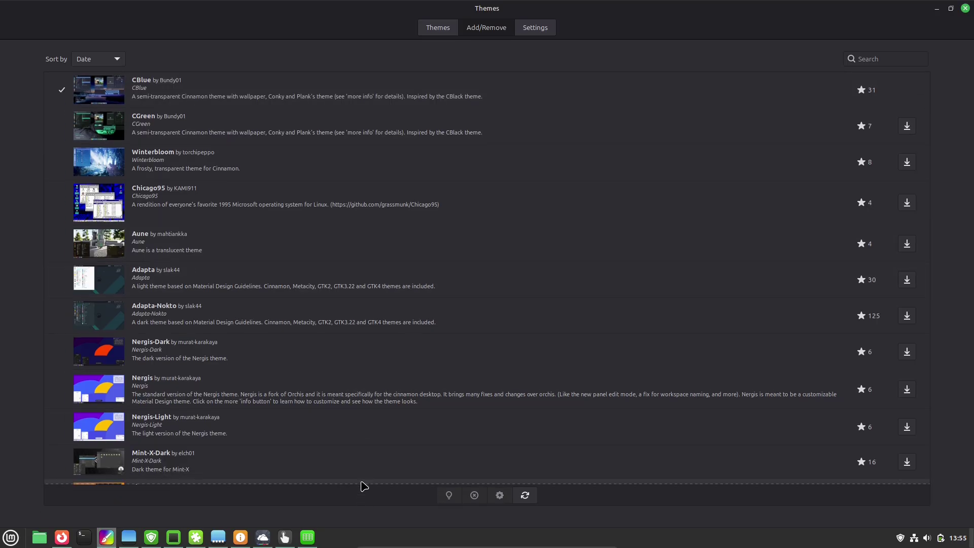
left_click(345, 96)
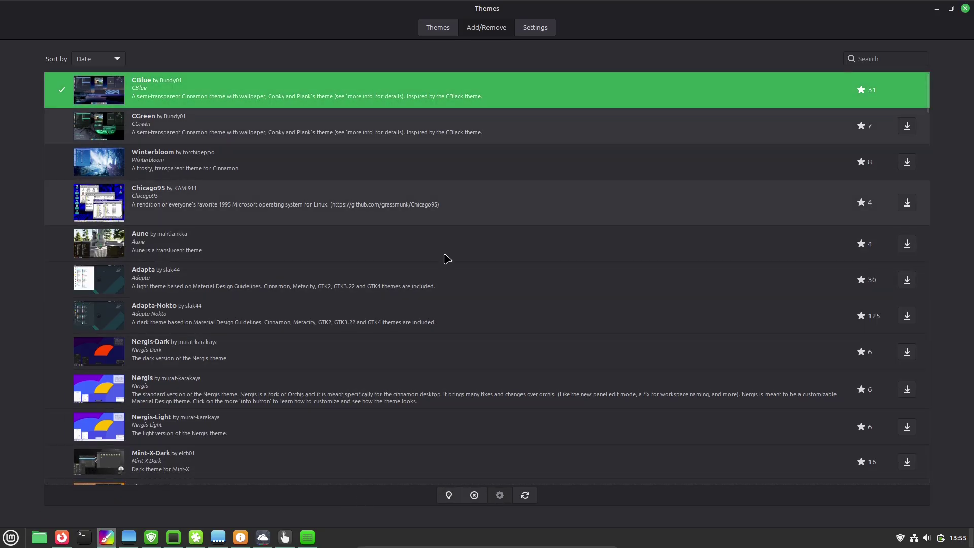
left_click(436, 28)
- Look over the icon theme choices, then set the desktop theme to CBlue
left_click(896, 172)
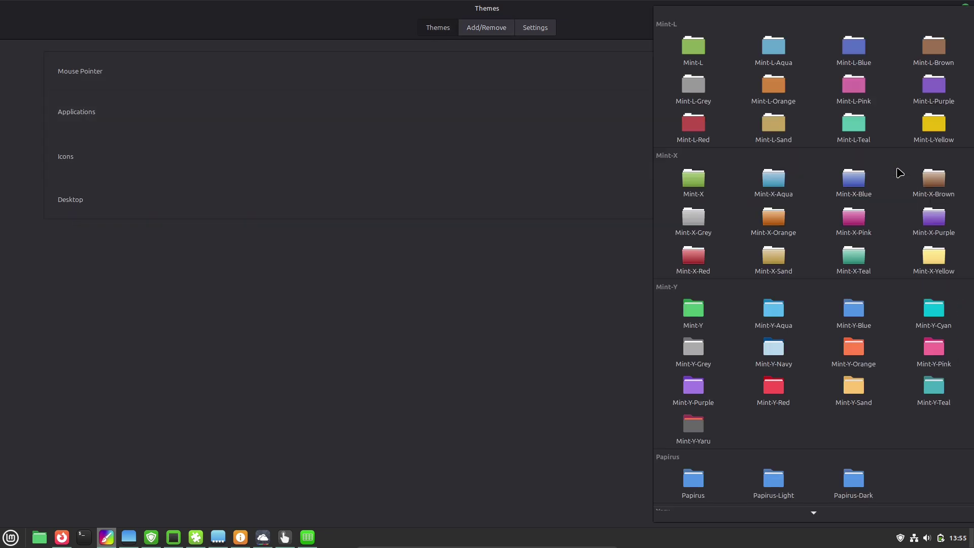
mouse_move(813, 513)
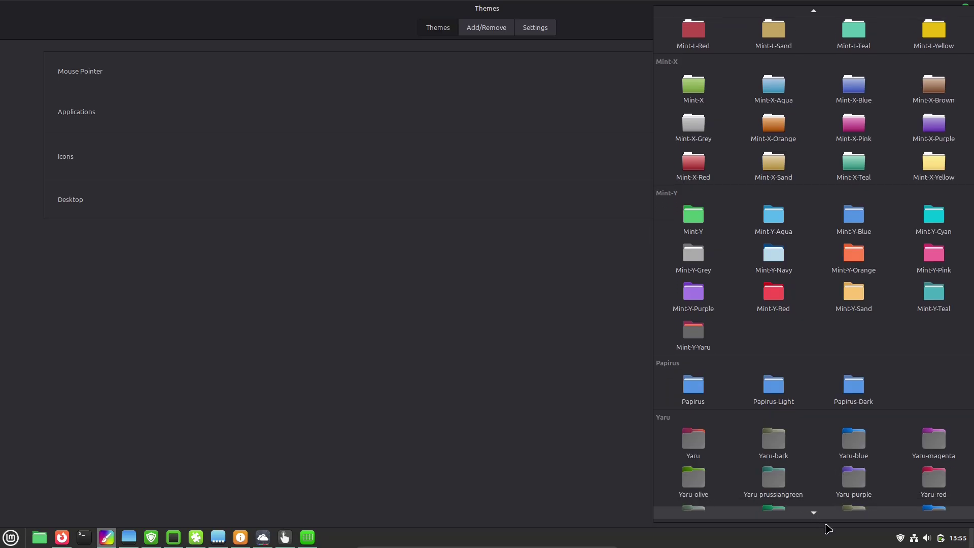
left_click(420, 488)
left_click(898, 206)
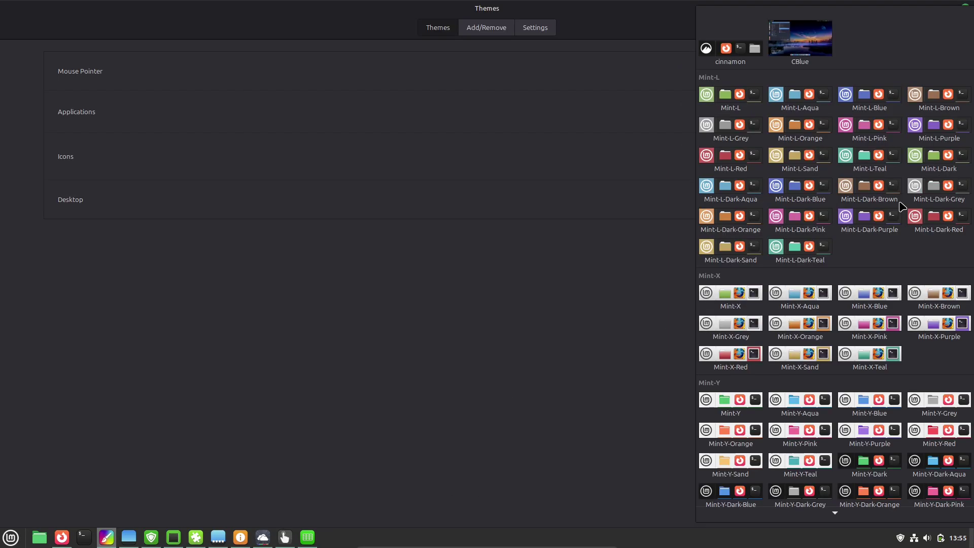
left_click(796, 50)
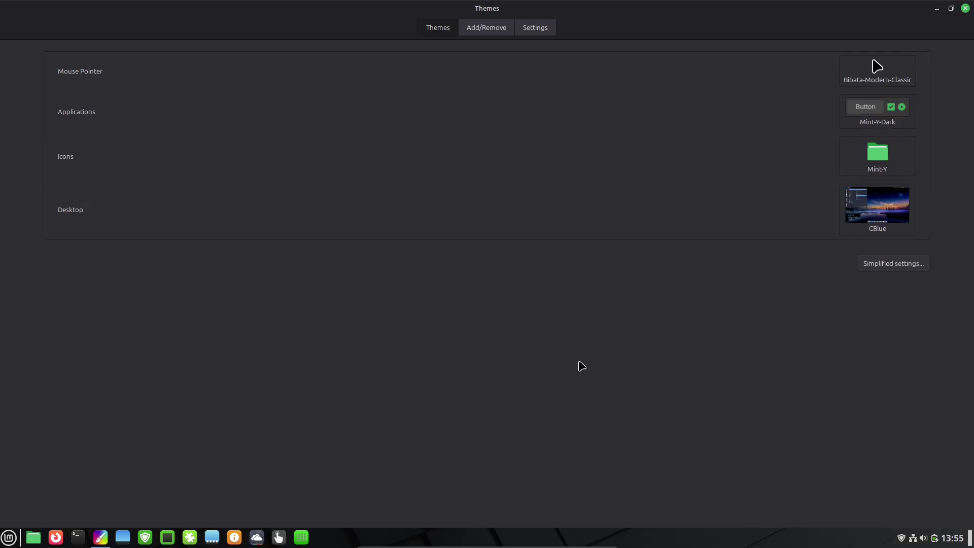
- Close Themes, switch gestures on, and review the Swipe, Pinch, Tap and Settings pages full screen
left_click(966, 9)
left_click(486, 282)
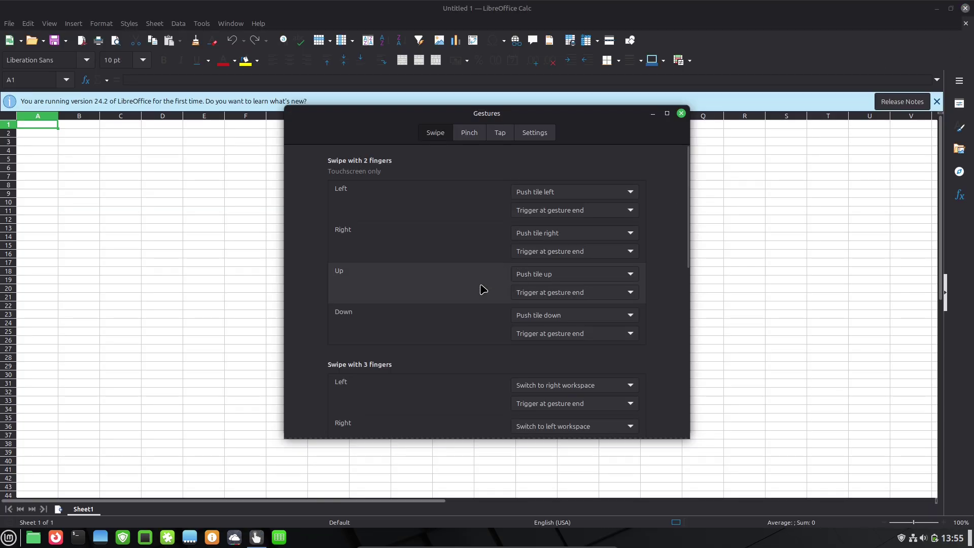
left_click_drag(689, 203, 676, 387)
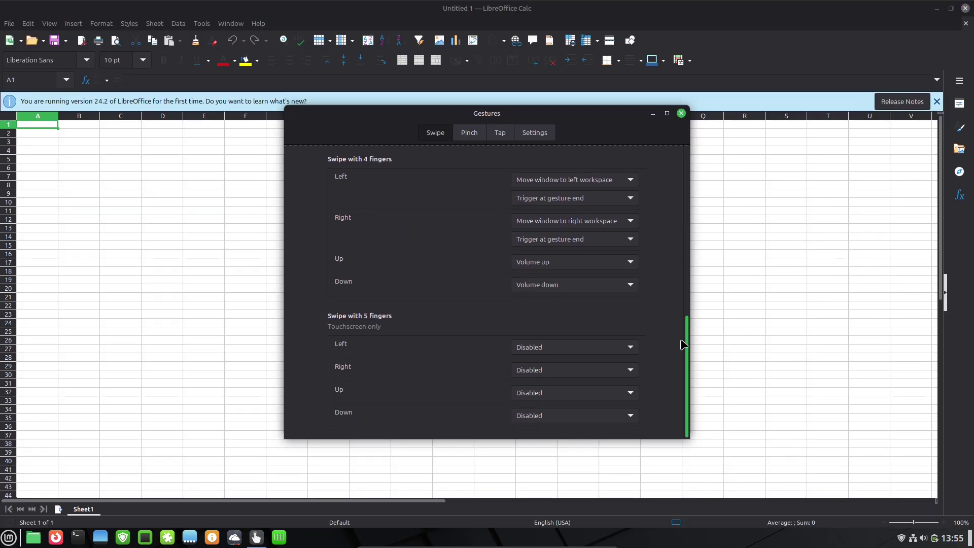
left_click_drag(685, 321, 647, 100)
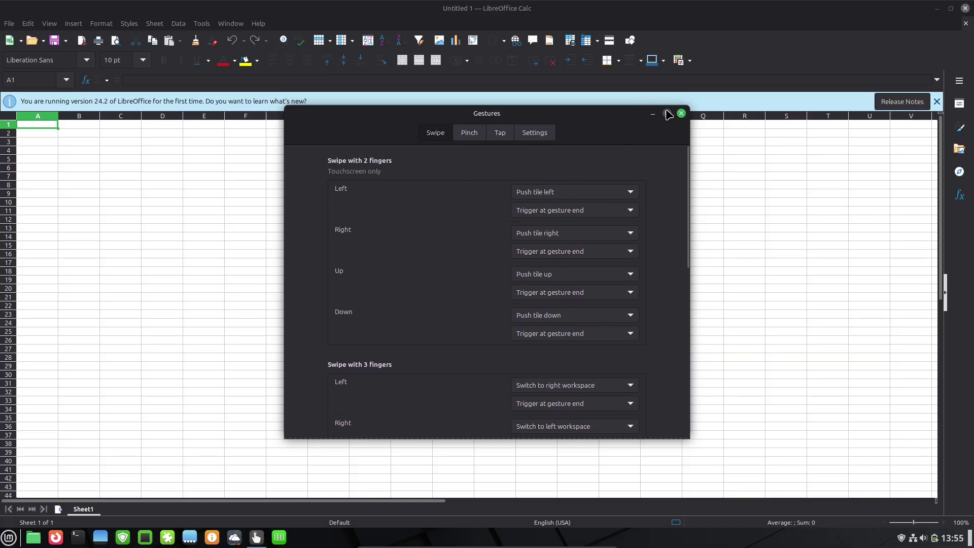
left_click(668, 114)
left_click(469, 33)
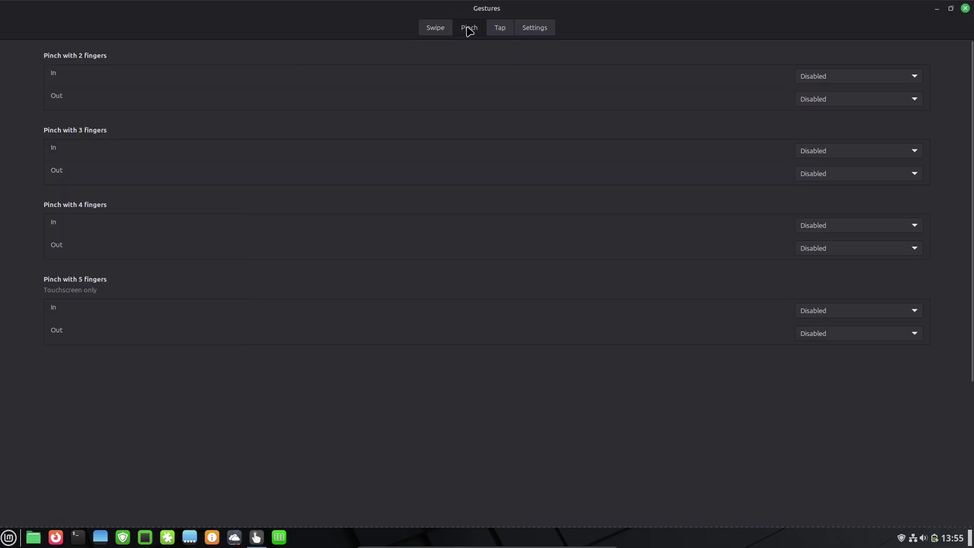
left_click(499, 33)
left_click(538, 34)
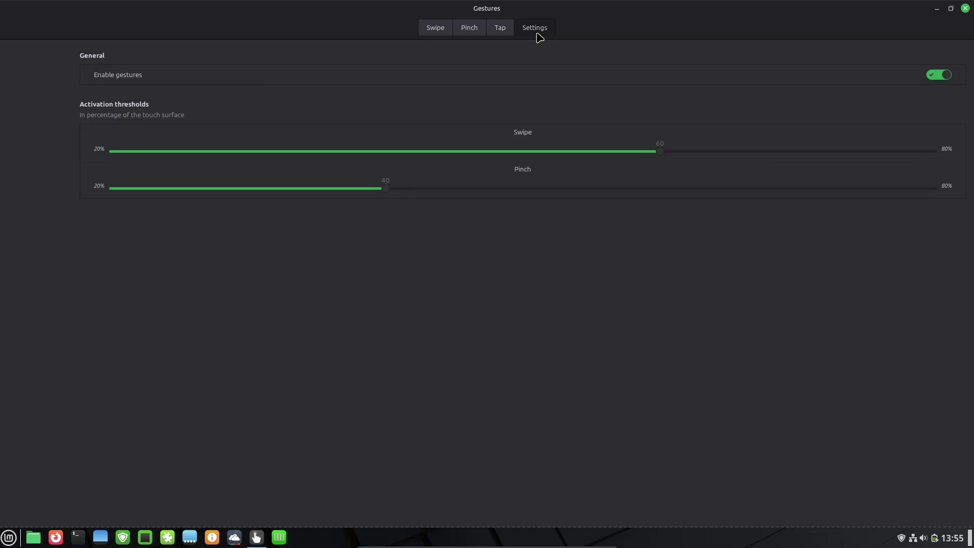
- Close Gestures, the Desktop settings and Tip of the Day, then view and close About LibreOffice
left_click(966, 9)
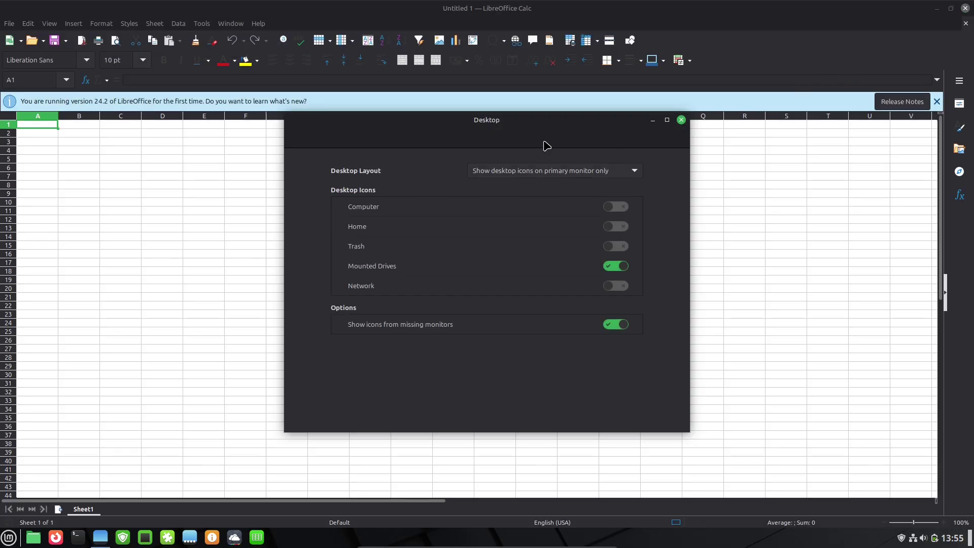
left_click(681, 120)
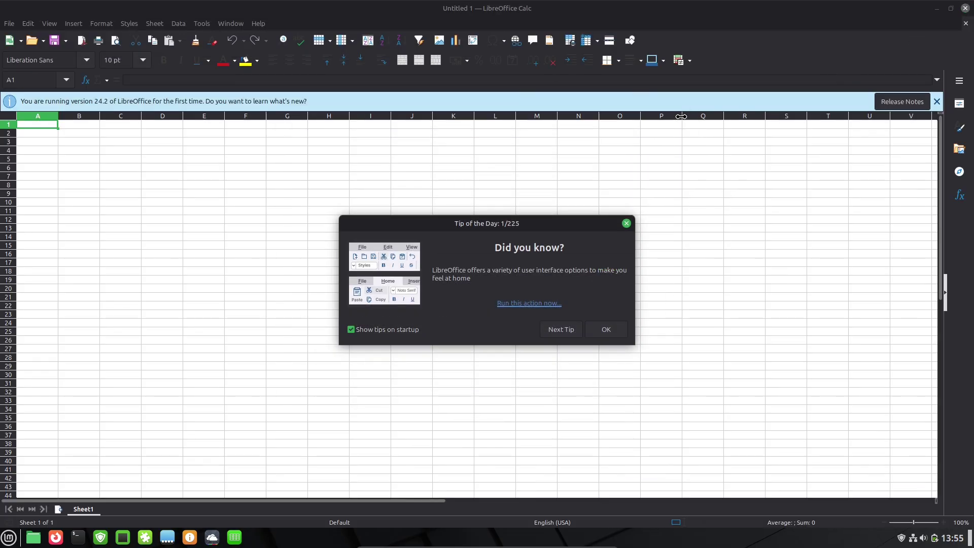
left_click(627, 225)
left_click(253, 24)
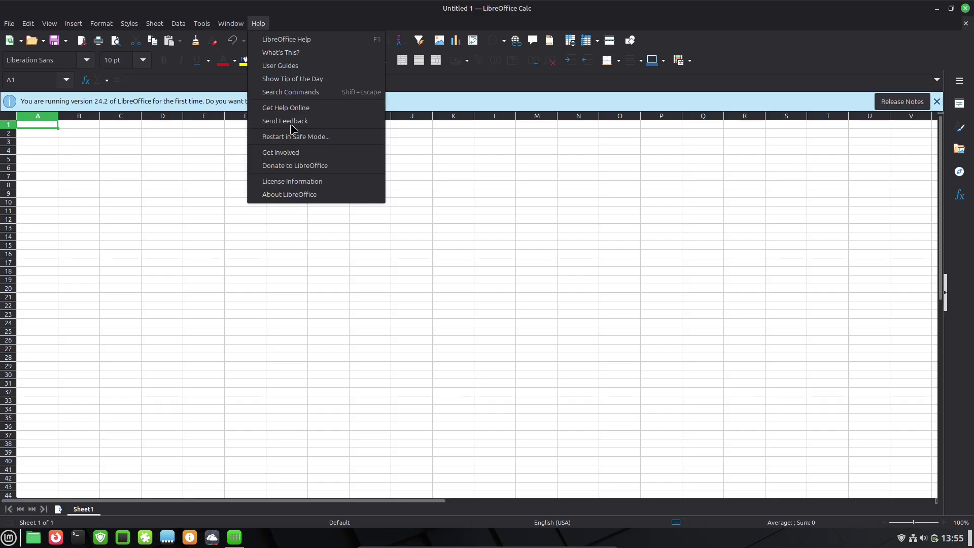
left_click(310, 191)
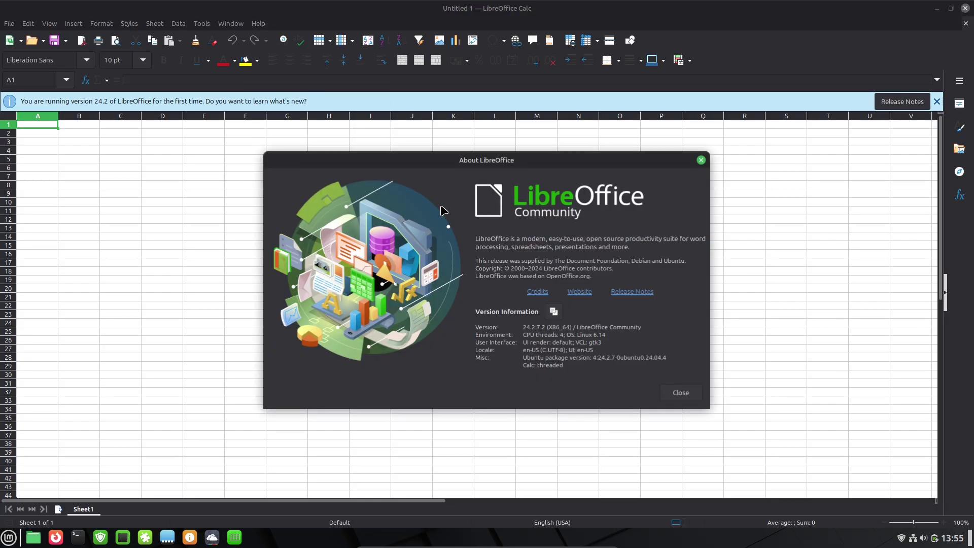
left_click(702, 160)
- Close Calc, maximize Update Manager, and view and close its About information
left_click(965, 9)
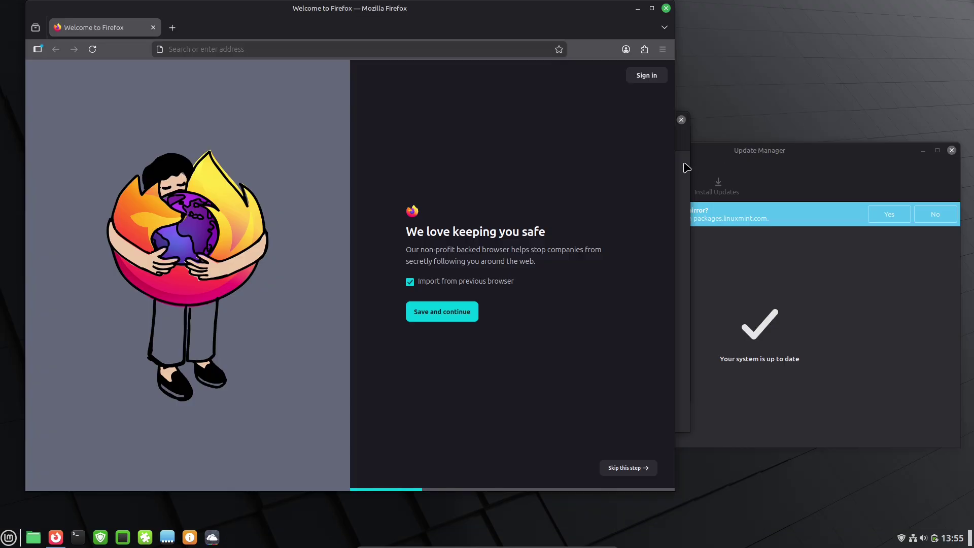
left_click(738, 160)
left_click(937, 151)
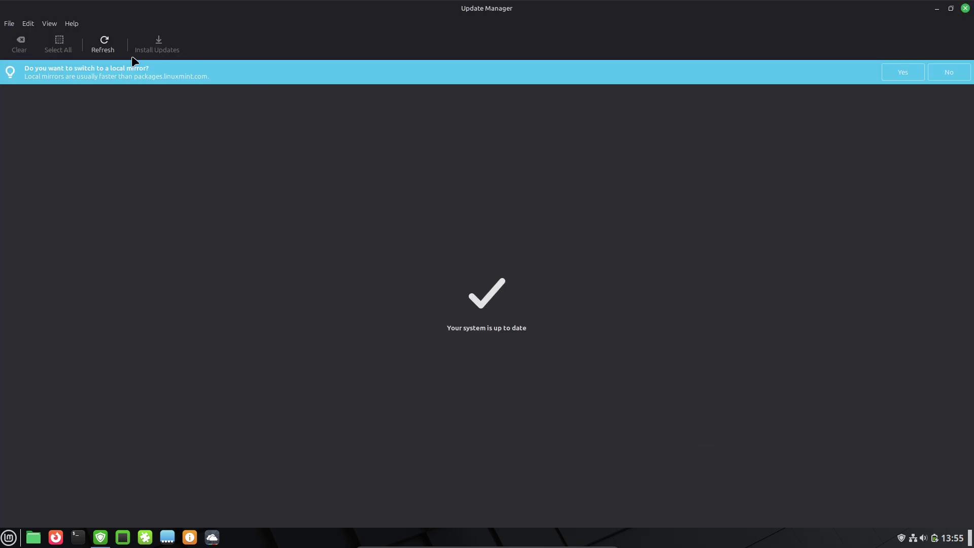
left_click(72, 23)
left_click(85, 79)
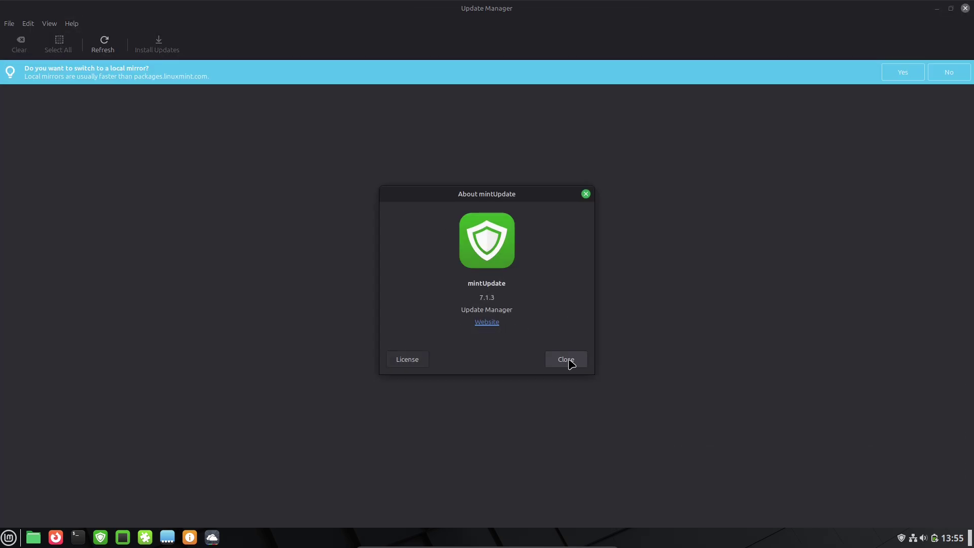
left_click(566, 359)
- Review Update Manager preferences on the Packages, Automation and Options tabs, then close them
left_click(25, 25)
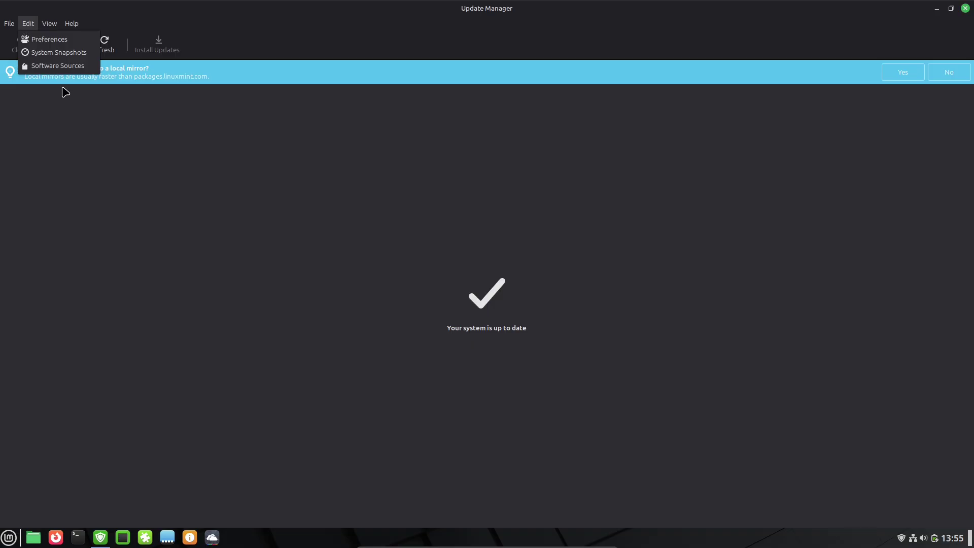
left_click(59, 38)
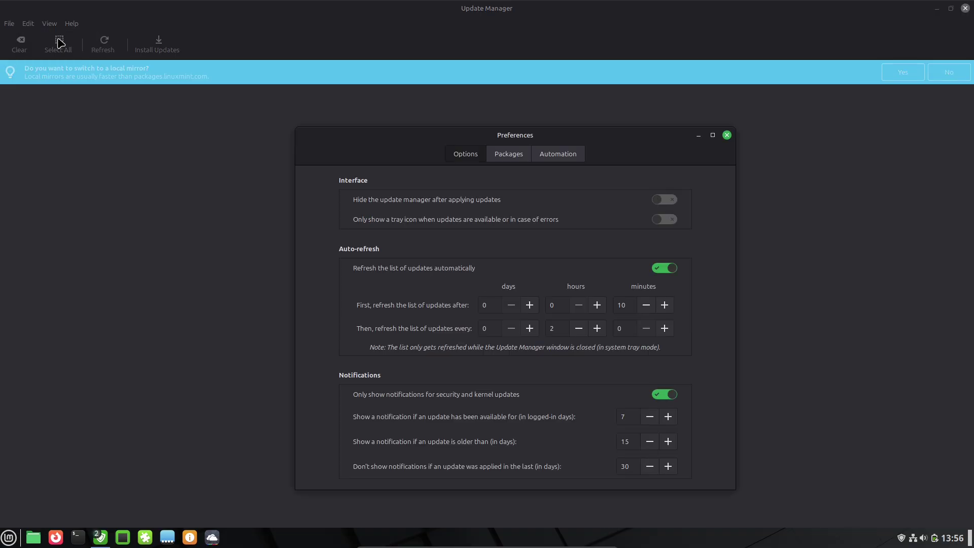
left_click(512, 158)
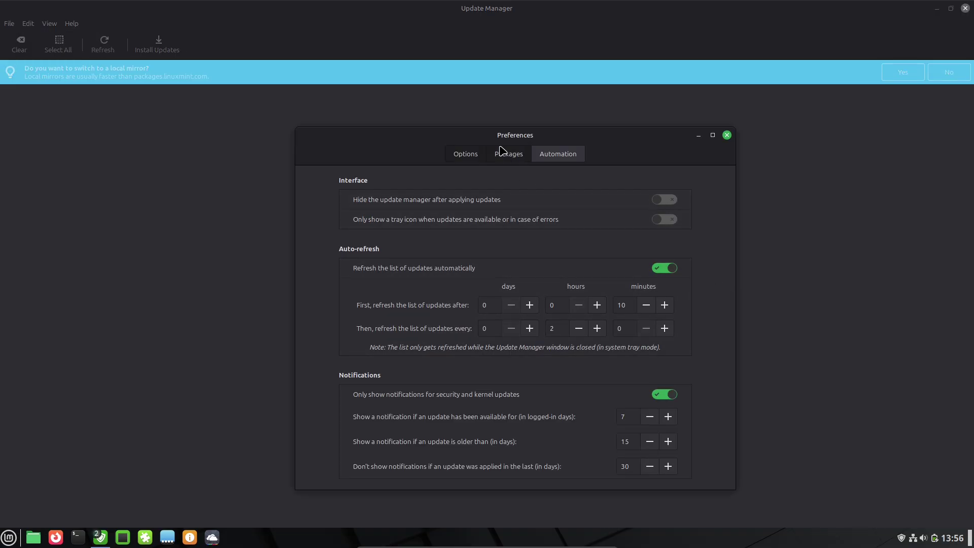
left_click(553, 159)
left_click(475, 154)
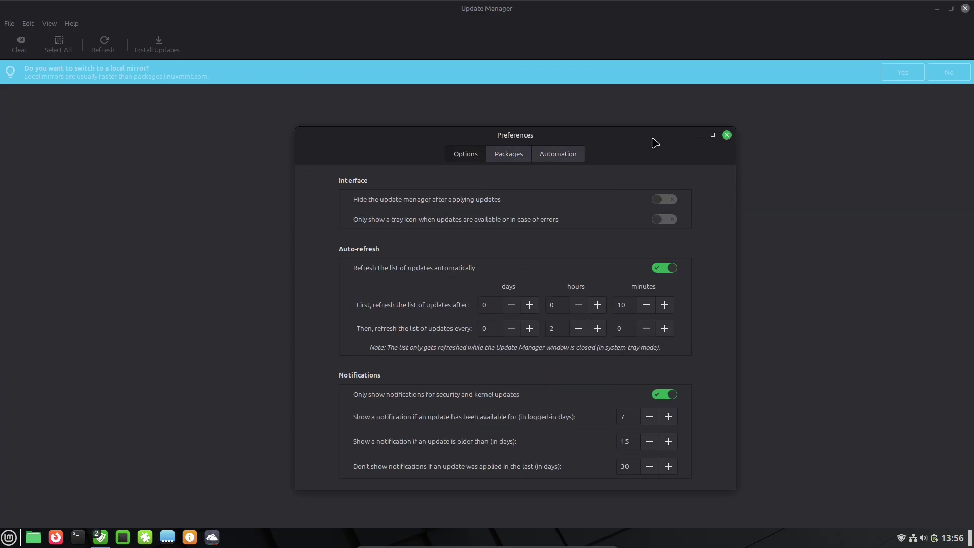
left_click(727, 136)
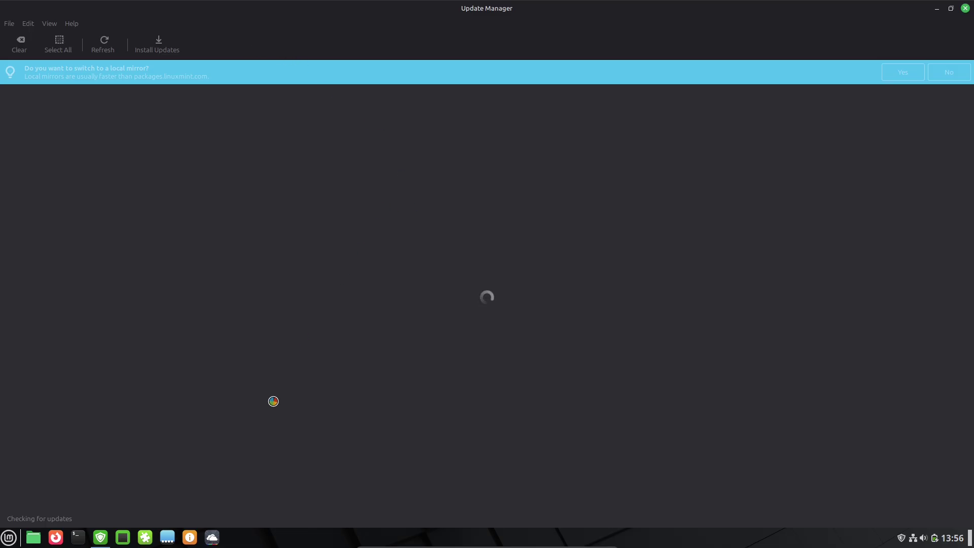
- Add a Youtube web app for youtube.com, described as 'streaming' and using Firefox, then launch it
left_click(215, 545)
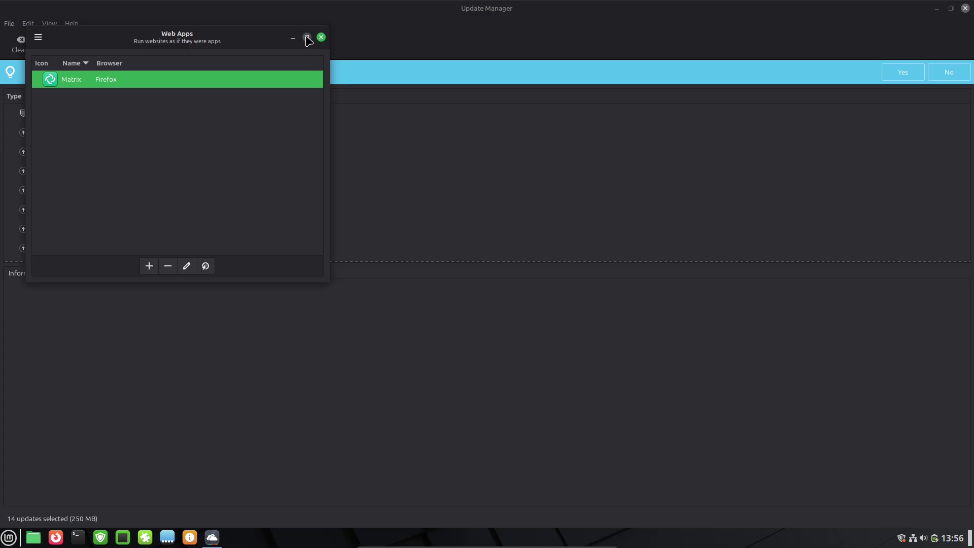
left_click(307, 38)
left_click(460, 510)
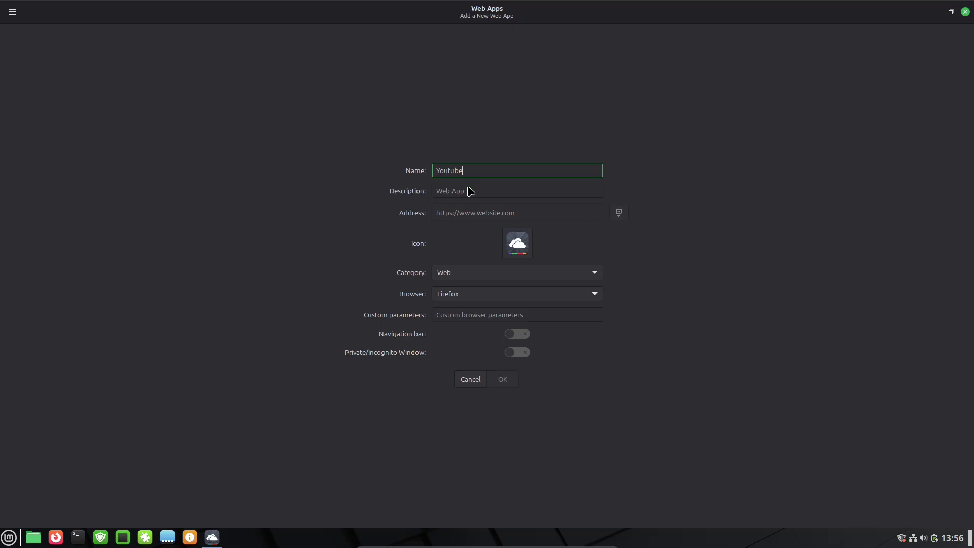
left_click(468, 213)
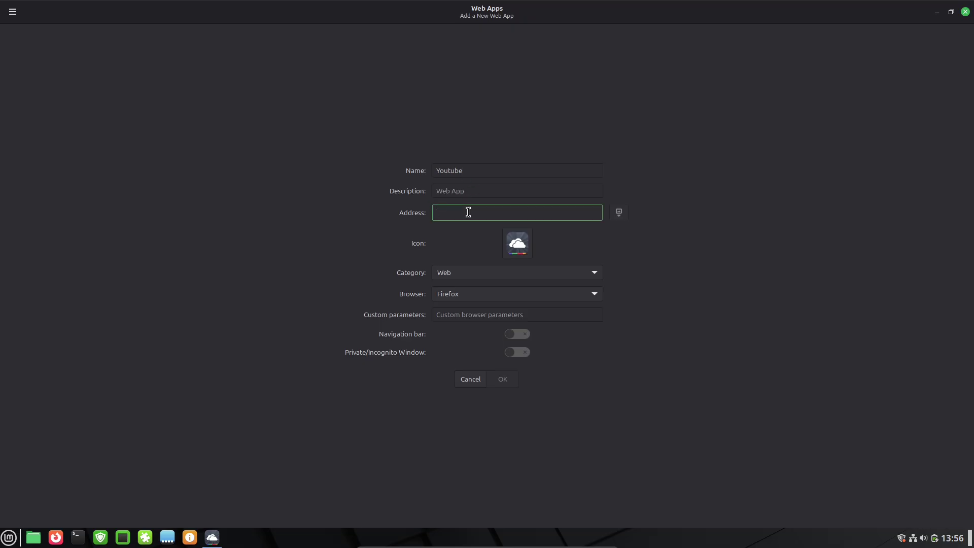
type("youtube.com")
left_click(547, 302)
left_click(547, 303)
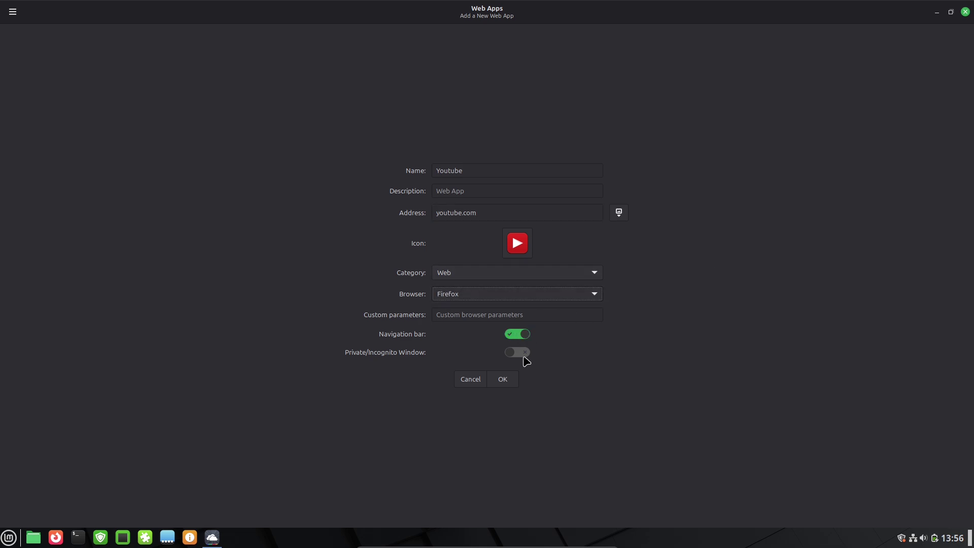
left_click(518, 191)
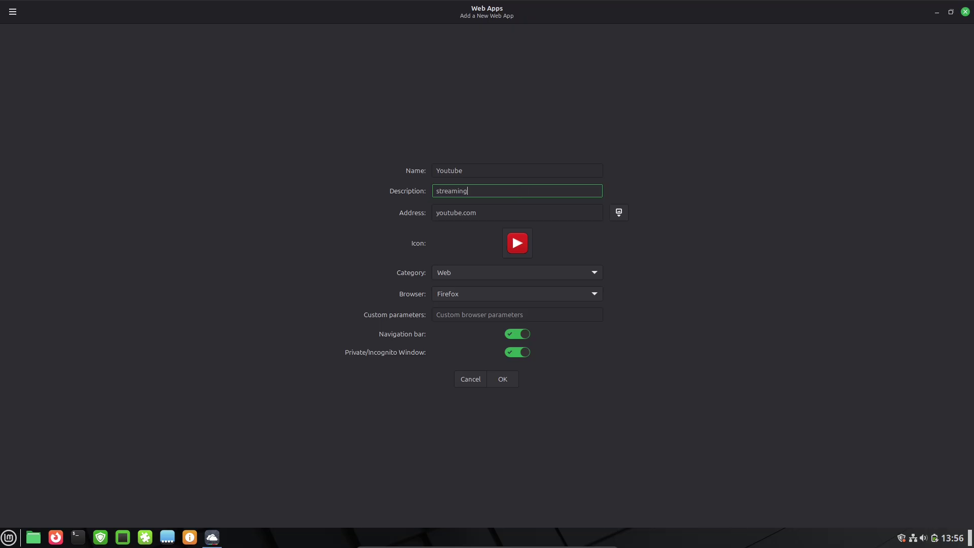
left_click(503, 379)
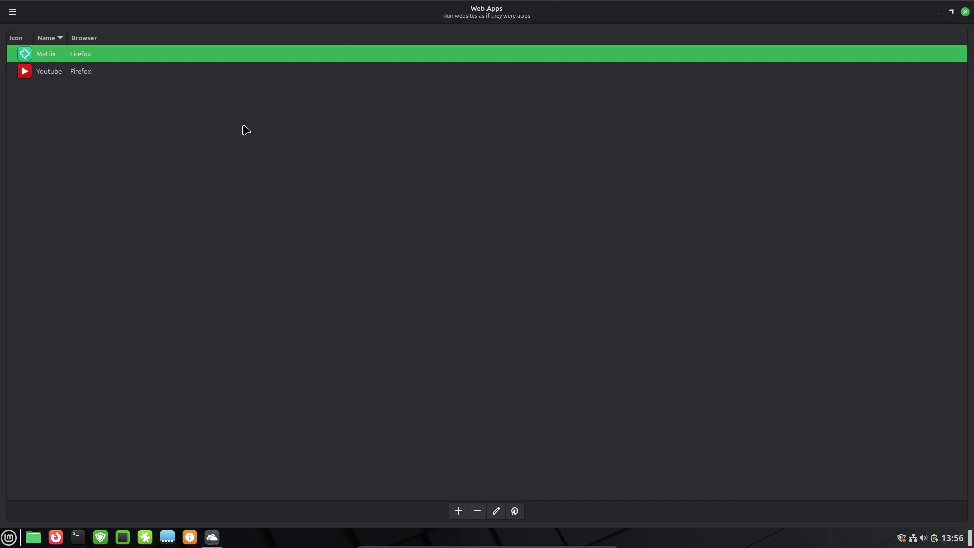
left_click(170, 77)
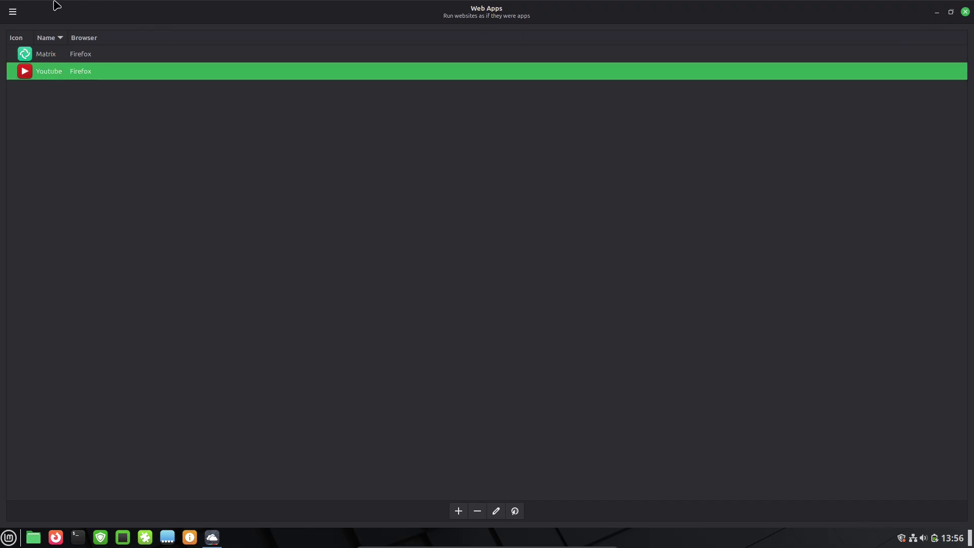
left_click(13, 11)
- Look at the Web Apps about information, then close Web Apps
left_click(34, 47)
left_click(577, 357)
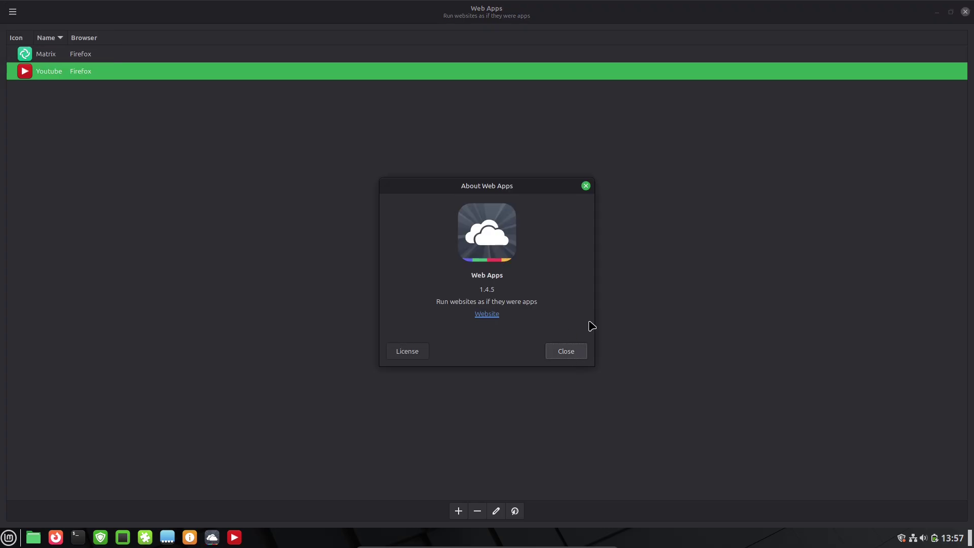
left_click(965, 11)
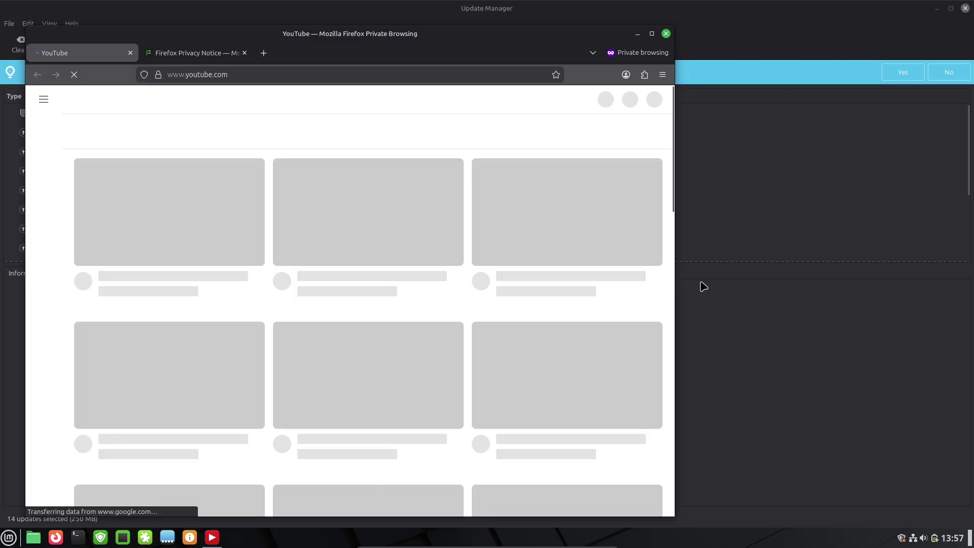
- Close the YouTube tab in Firefox and search for 'linux mint'
left_click(782, 36)
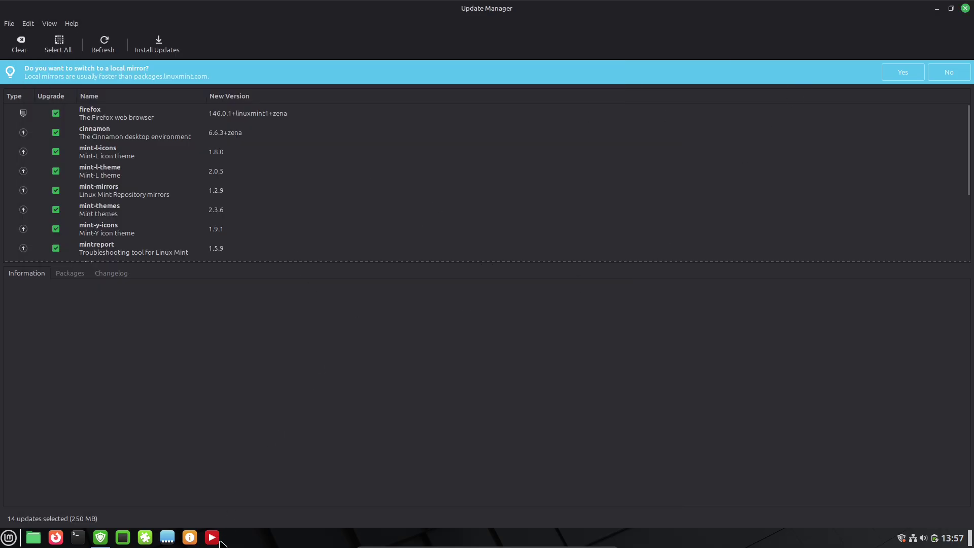
left_click(216, 541)
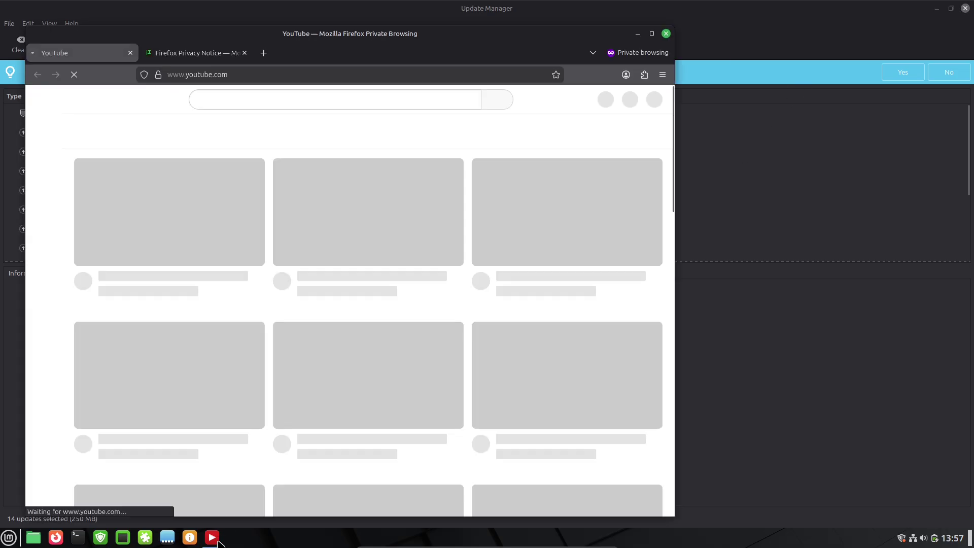
left_click(130, 53)
key("ctrl+l")
type("linux mint")
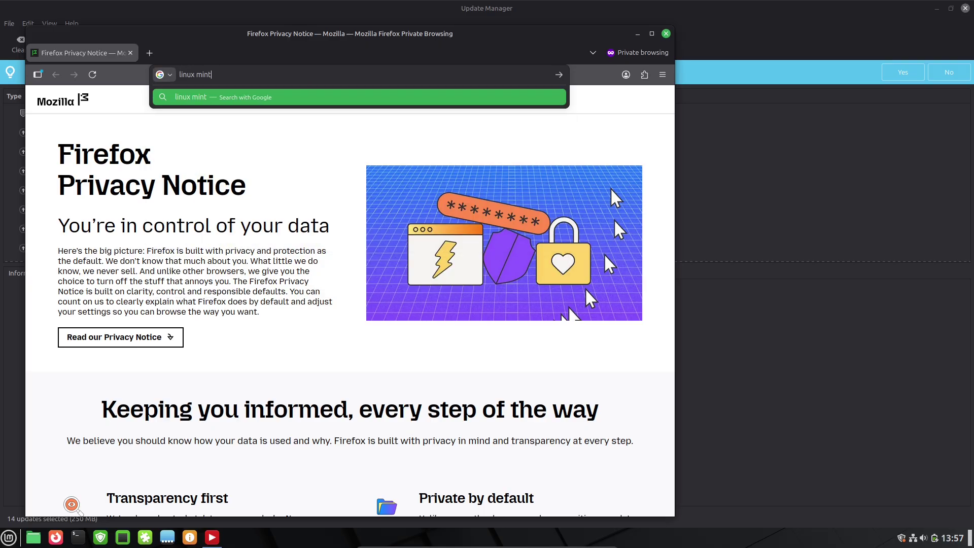
key("Return")
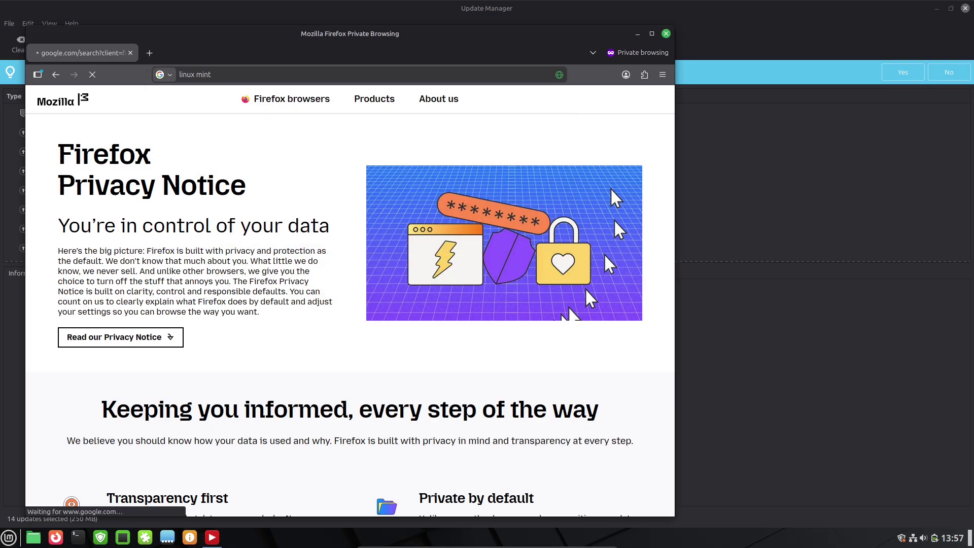
- Close the Firefox window from its taskbar options
left_click(219, 536)
right_click(212, 539)
left_click(213, 518)
- Browse the PPA, Additional repositories, Authentication keys and Maintenance sections of Software Sources, then close it
left_click(337, 178)
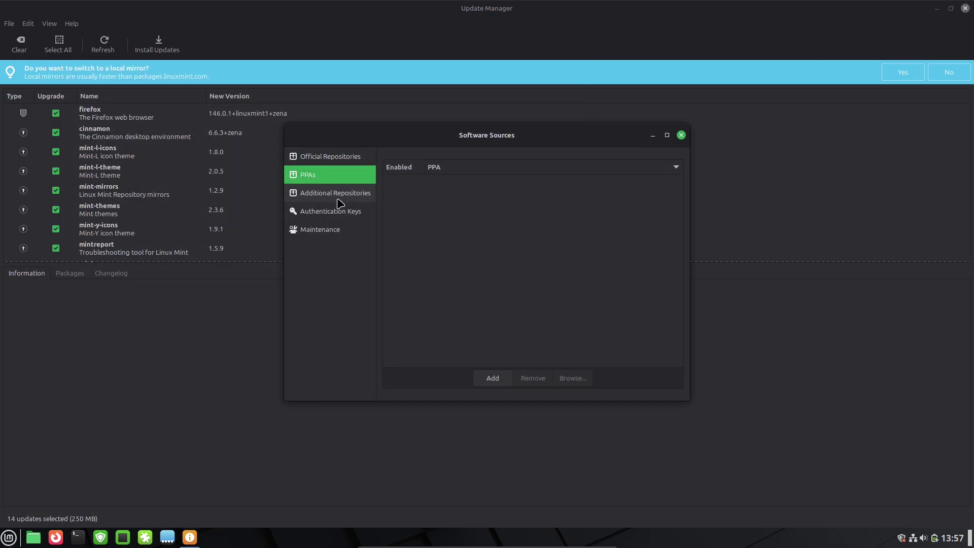
left_click(338, 195)
left_click(339, 210)
left_click(341, 231)
left_click(681, 135)
- View Update Manager's About box, enlarge the update list, decline the local mirror, and close it
left_click(72, 23)
left_click(91, 78)
left_click(563, 360)
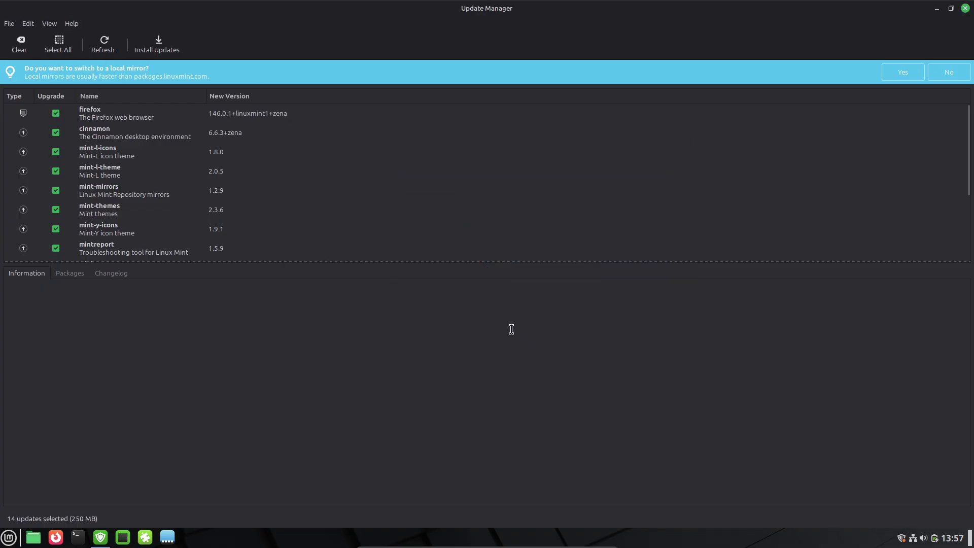
left_click_drag(472, 263, 479, 420)
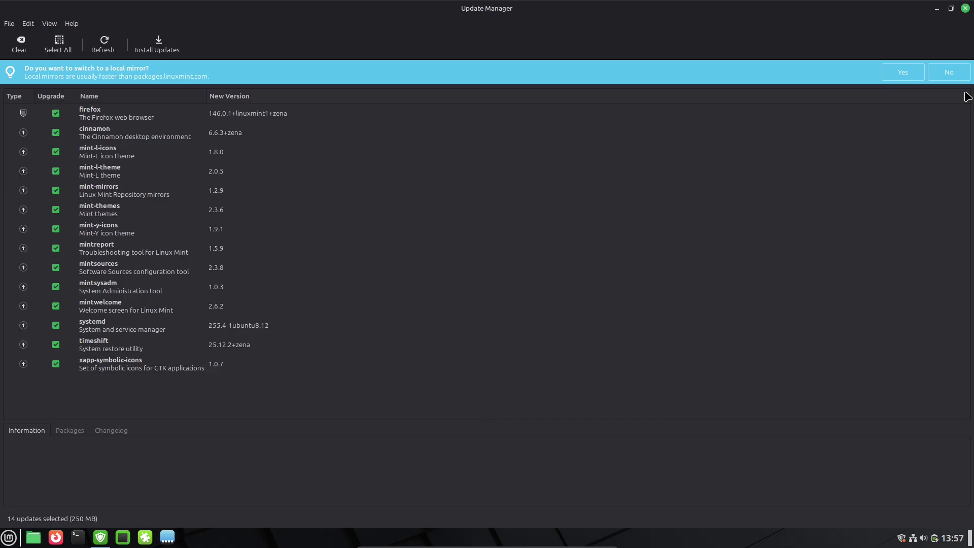
left_click(949, 72)
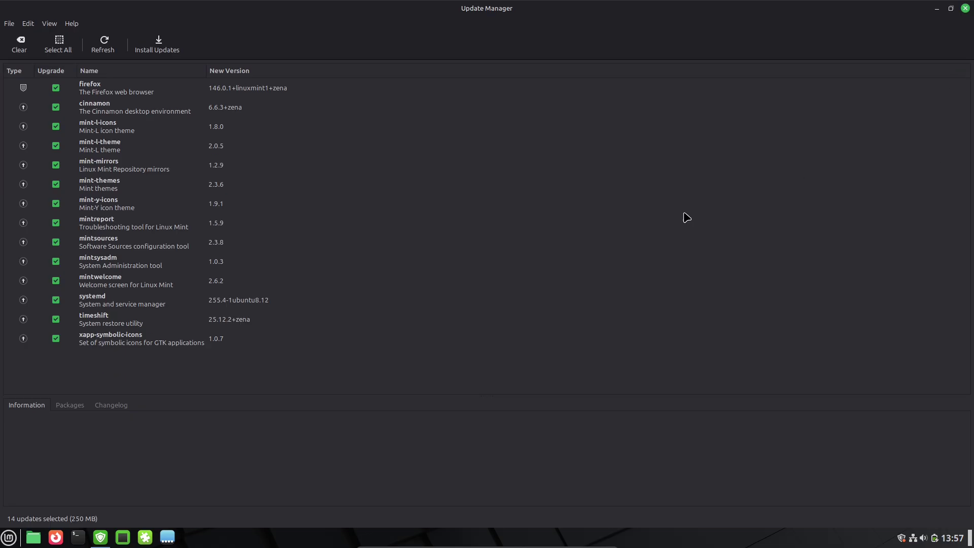
left_click(966, 11)
left_click(686, 169)
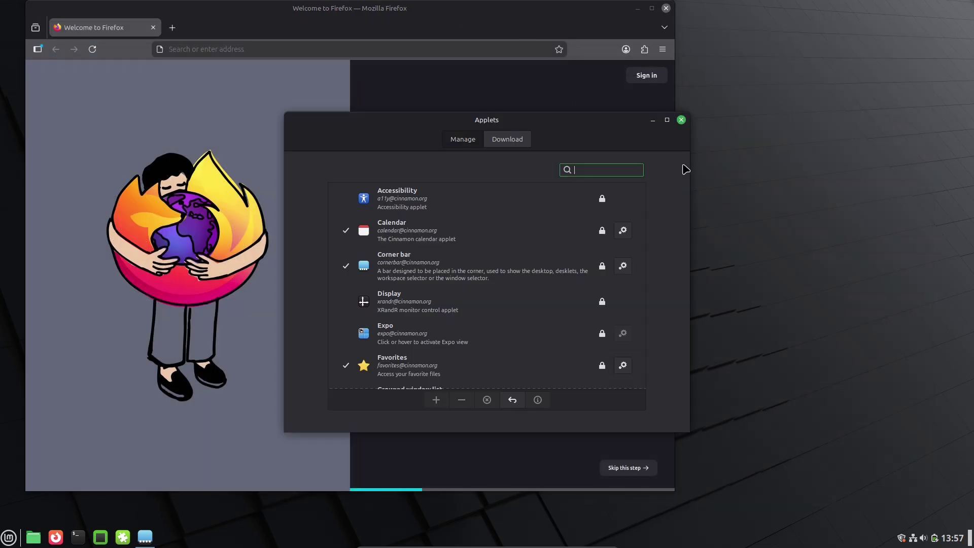
- Maximize Applets on its Download list and close Driver Manager
left_click(666, 122)
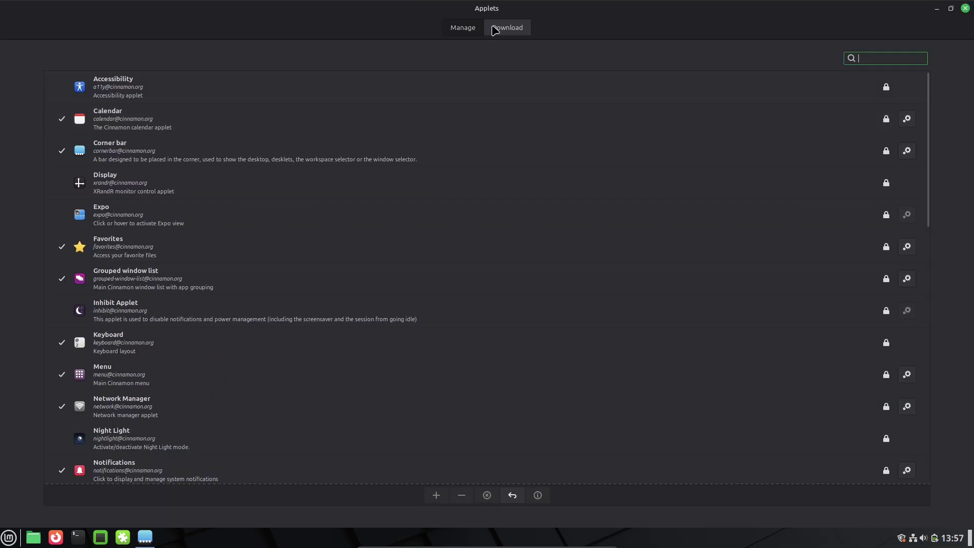
left_click(494, 29)
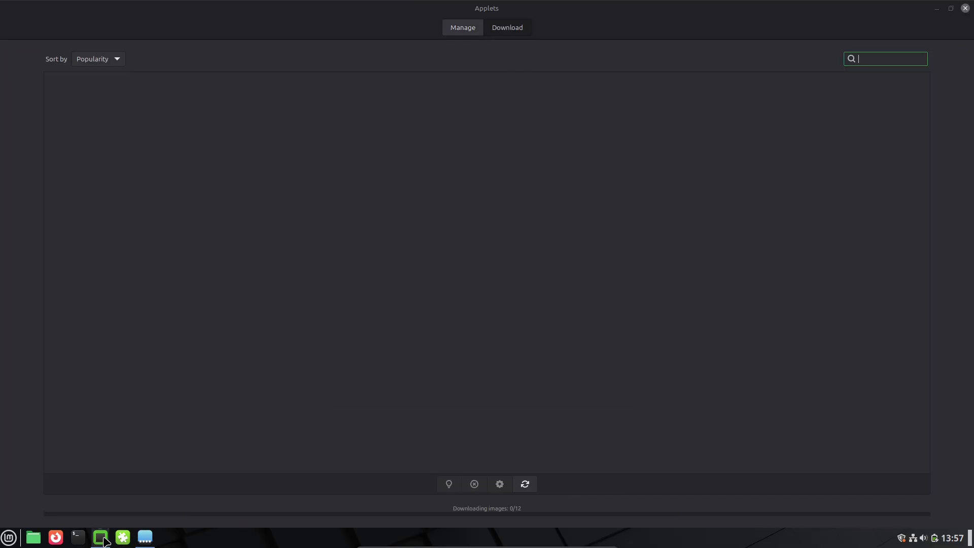
left_click(640, 141)
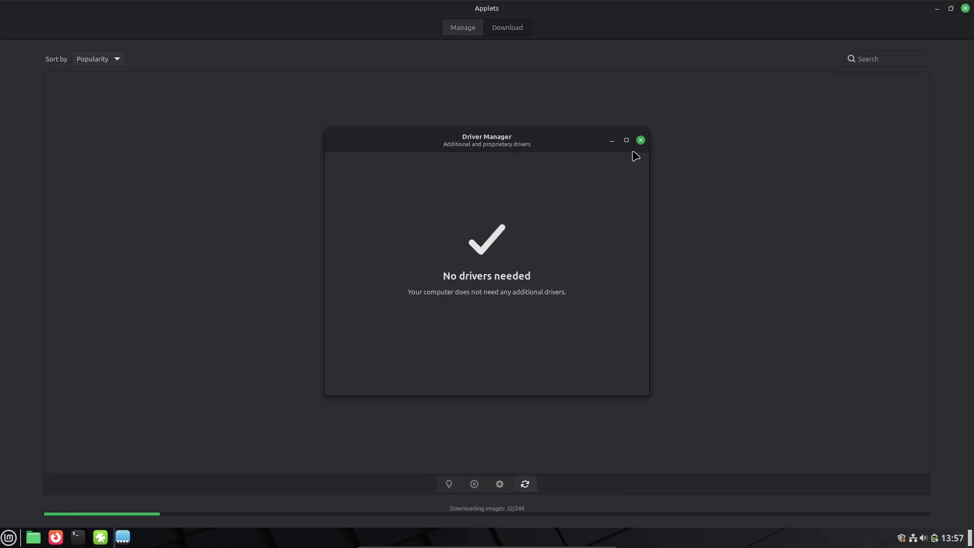
- Sort Extensions downloads by Date and close Extensions, then sort downloadable applets by Date
left_click(101, 539)
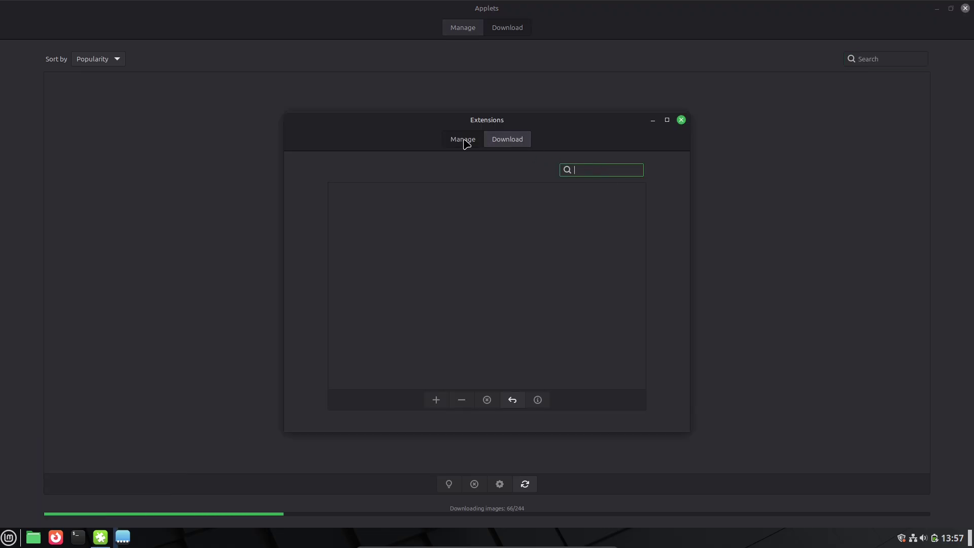
left_click(500, 142)
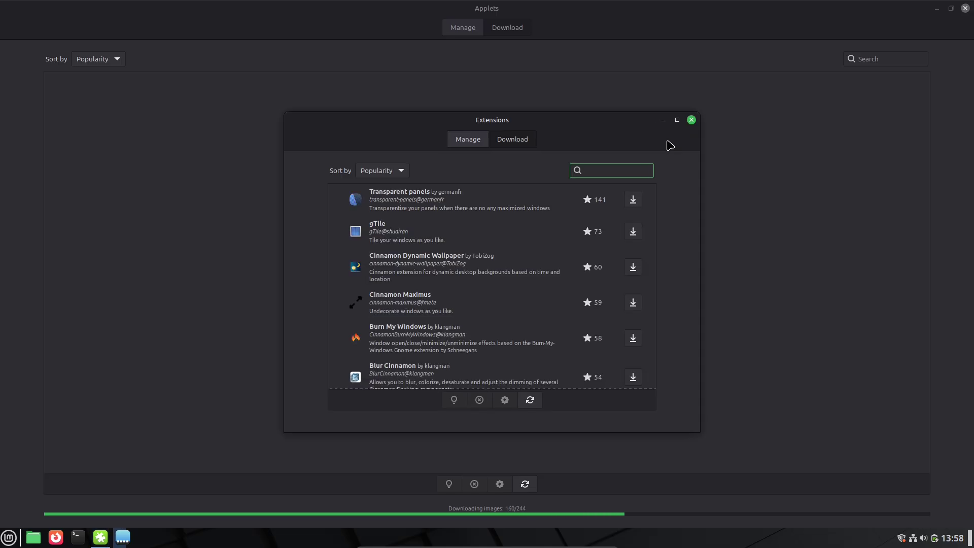
left_click(387, 171)
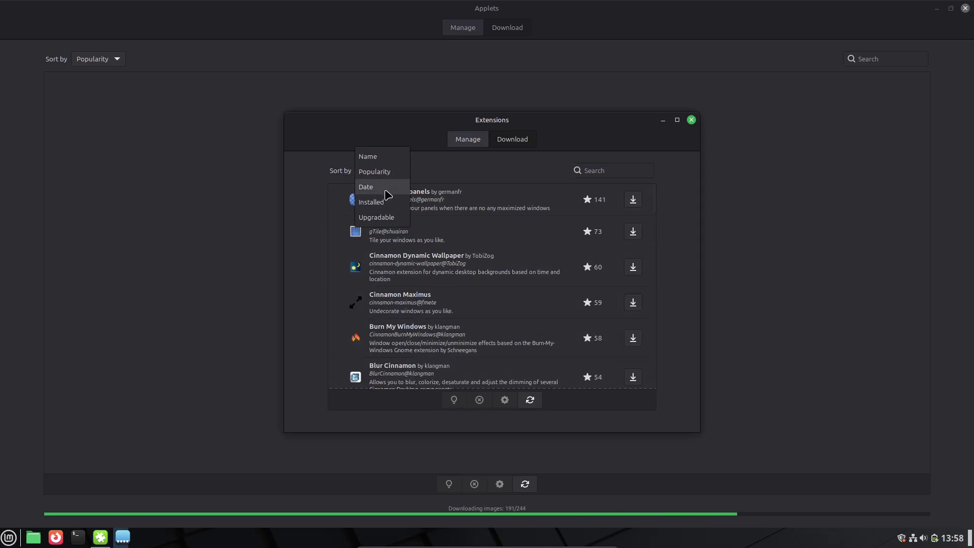
left_click(389, 186)
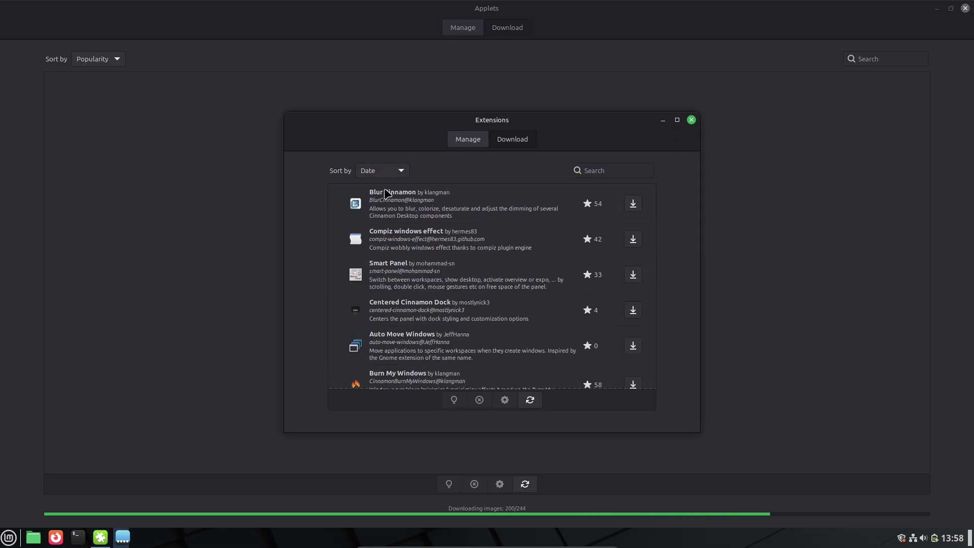
left_click(690, 121)
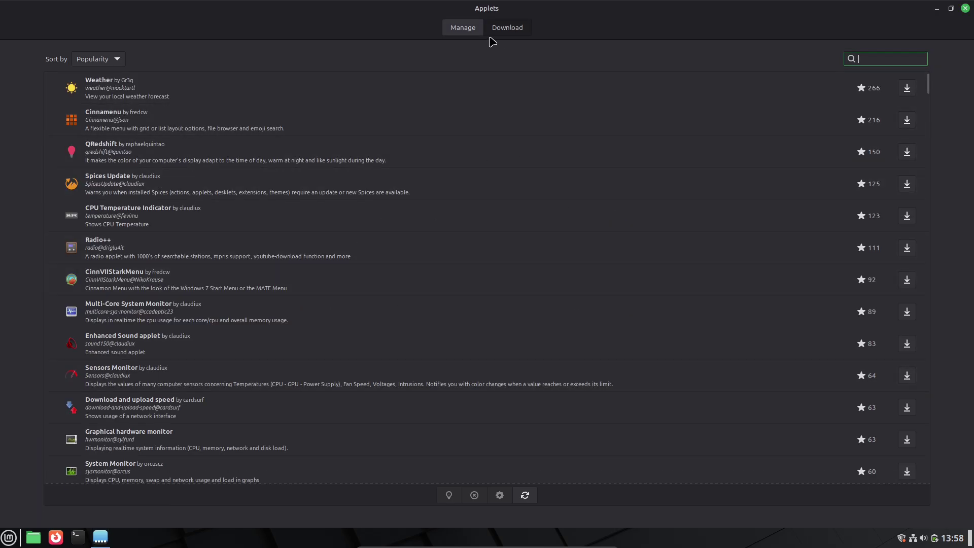
left_click(118, 59)
left_click(82, 75)
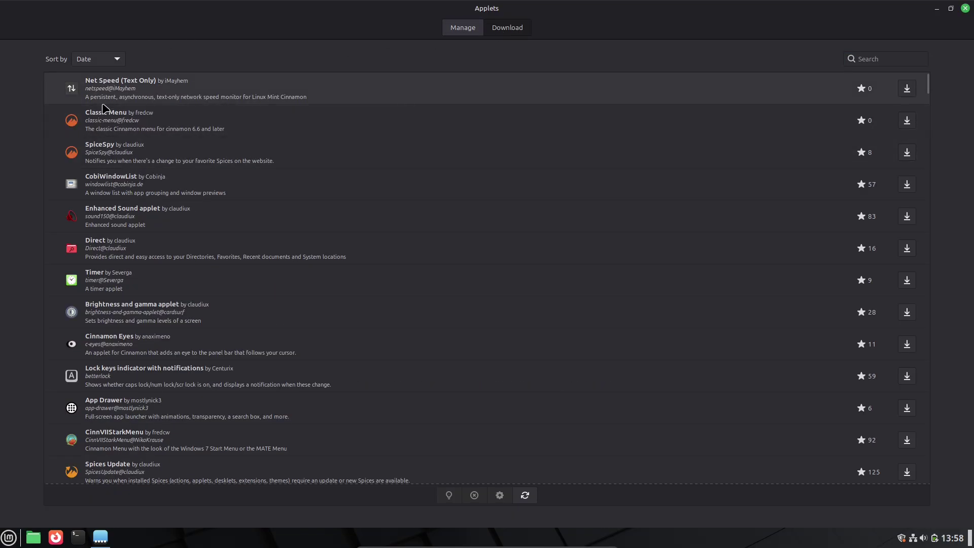
- Close Applets and load linuxmint.com in the browser
left_click(966, 8)
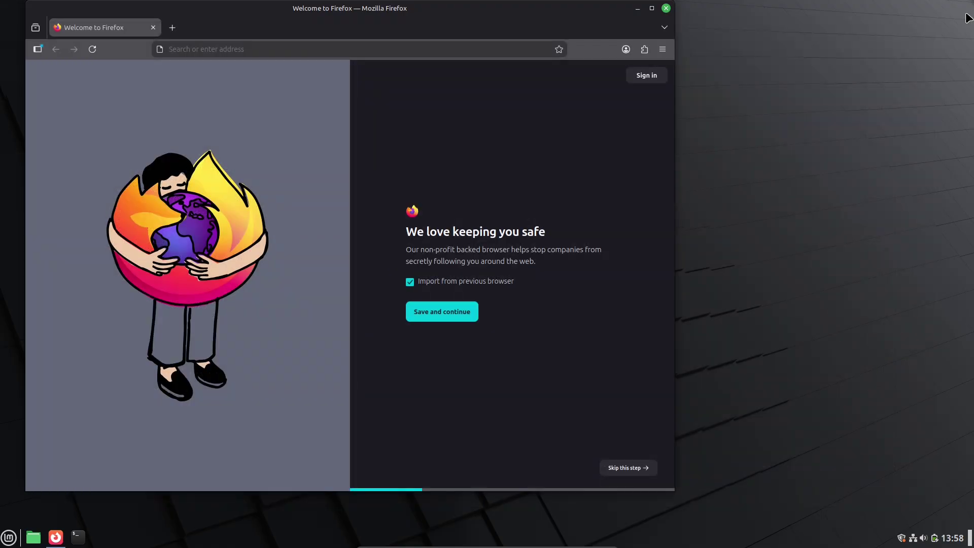
left_click_drag(341, 34, 565, 48)
left_click(556, 70)
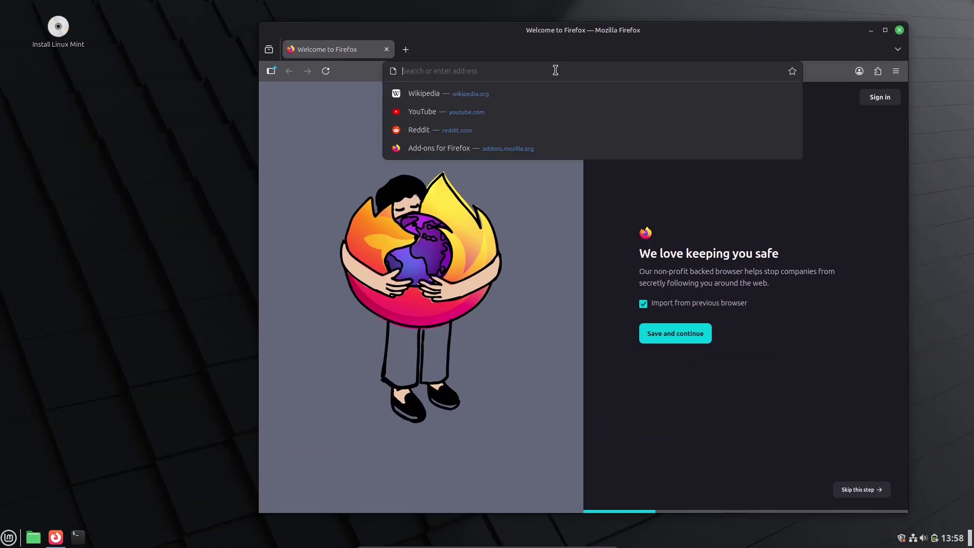
type("linuxmint.c")
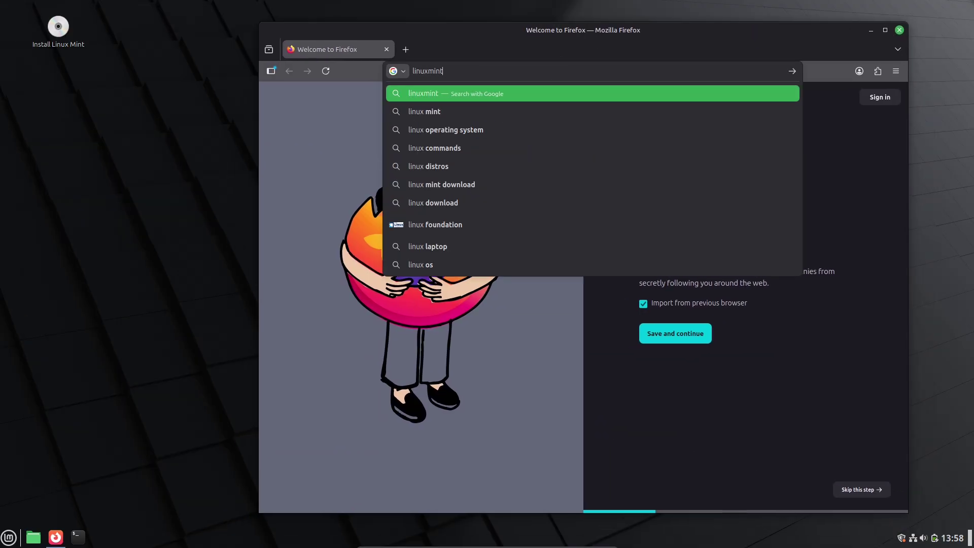
type("om")
key("Return")
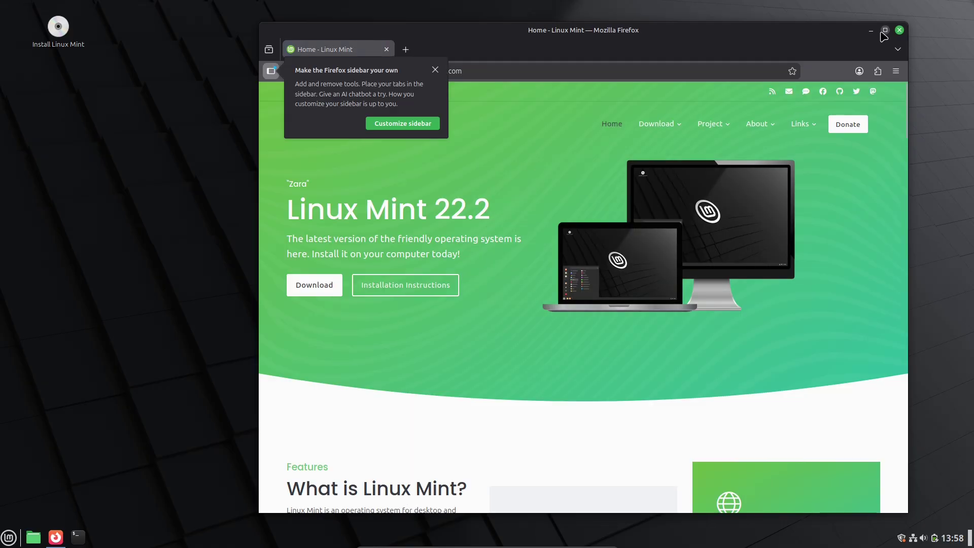
- Maximize Firefox, dismiss the sidebar tip, and open Download > All Versions
left_click(885, 30)
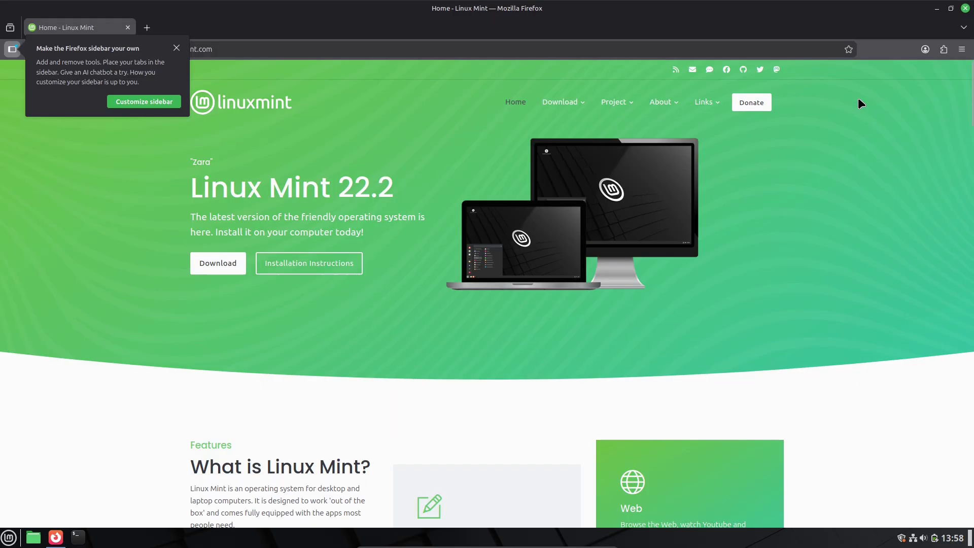
left_click(177, 47)
scroll(970, 148, "down", 10)
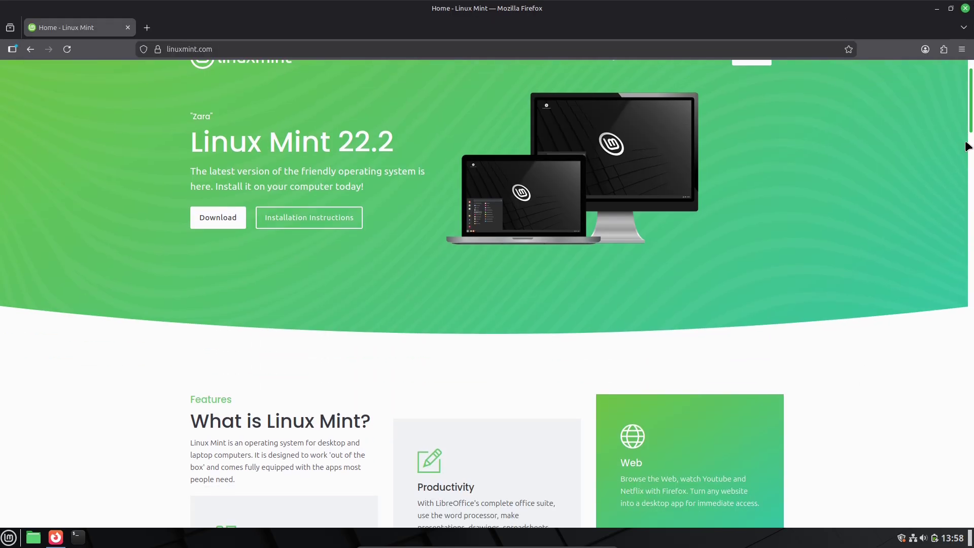
scroll(954, 472, "down", 10)
left_click(952, 496)
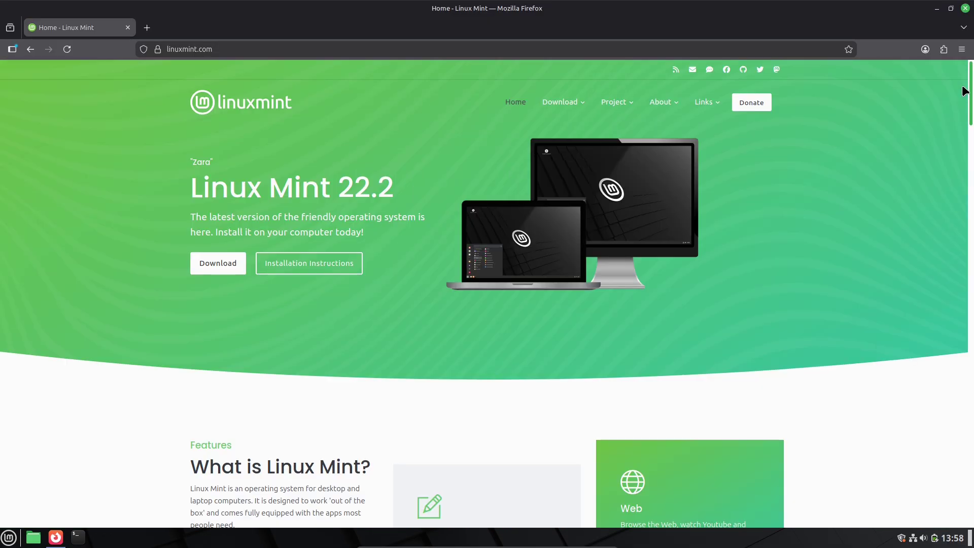
left_click(563, 101)
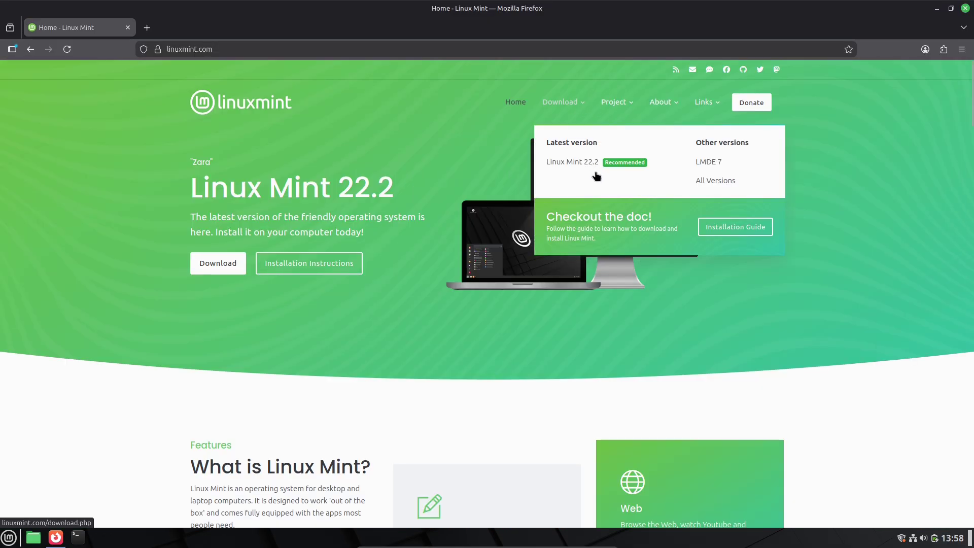
left_click(717, 181)
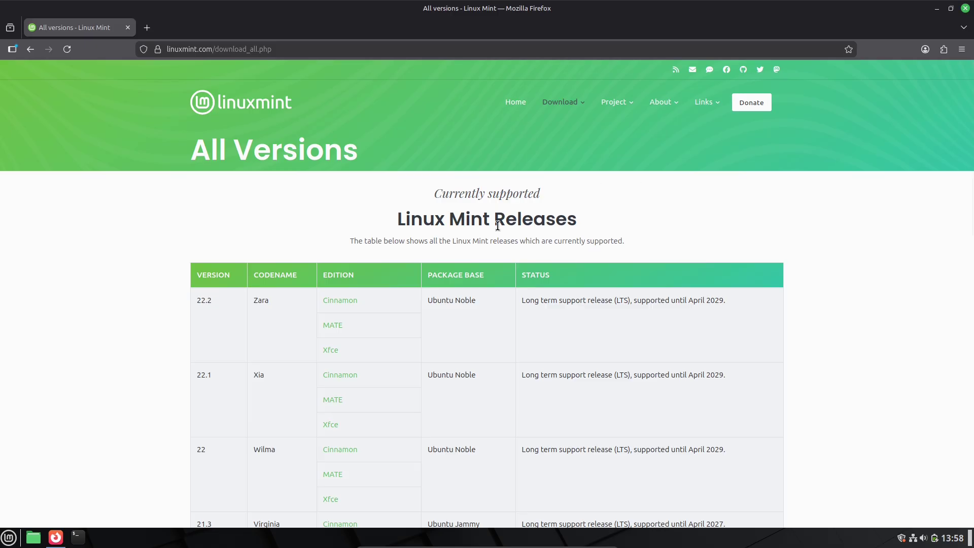
- Go through Project > Mirrors and open the Linux Mint mirror's file index
left_click_drag(970, 147, 970, 454)
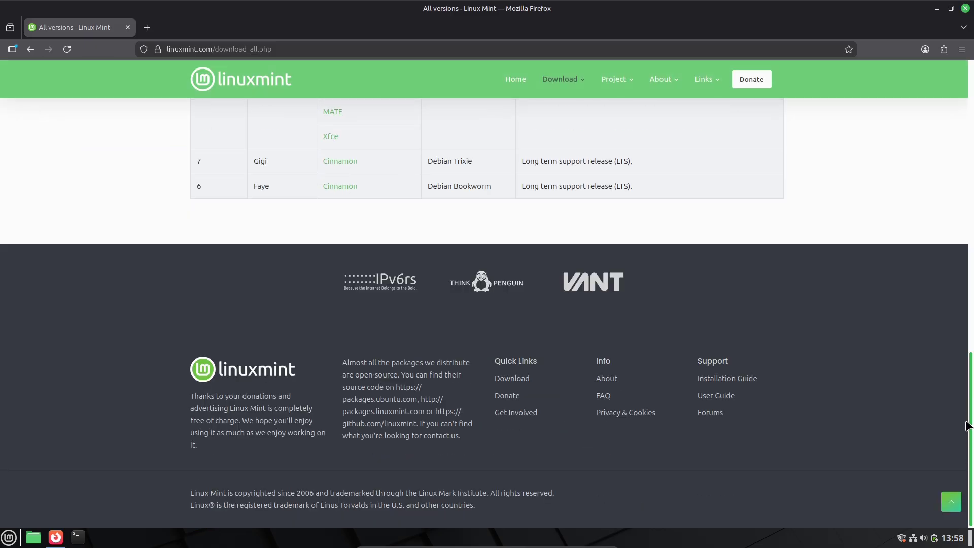
left_click_drag(967, 405, 943, 109)
mouse_move(682, 104)
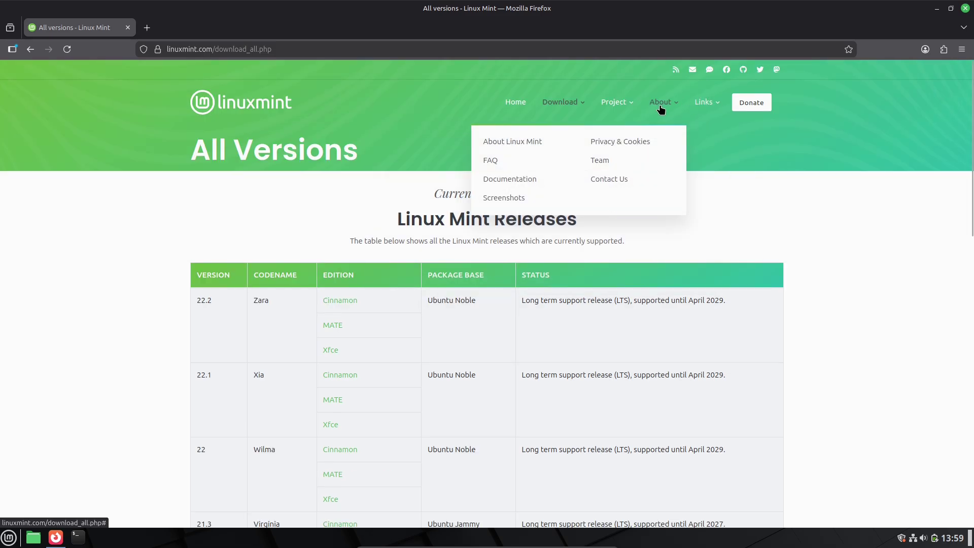
mouse_move(617, 105)
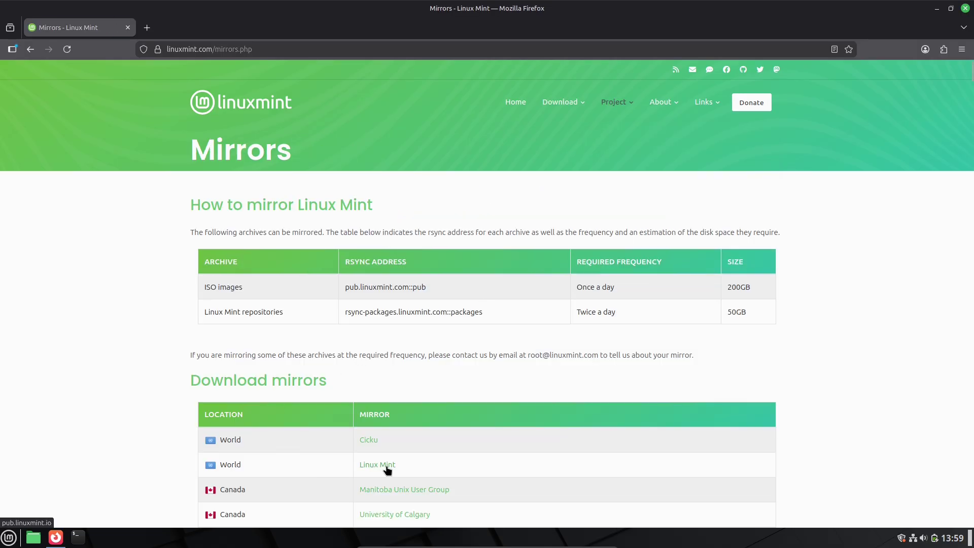
left_click(385, 465)
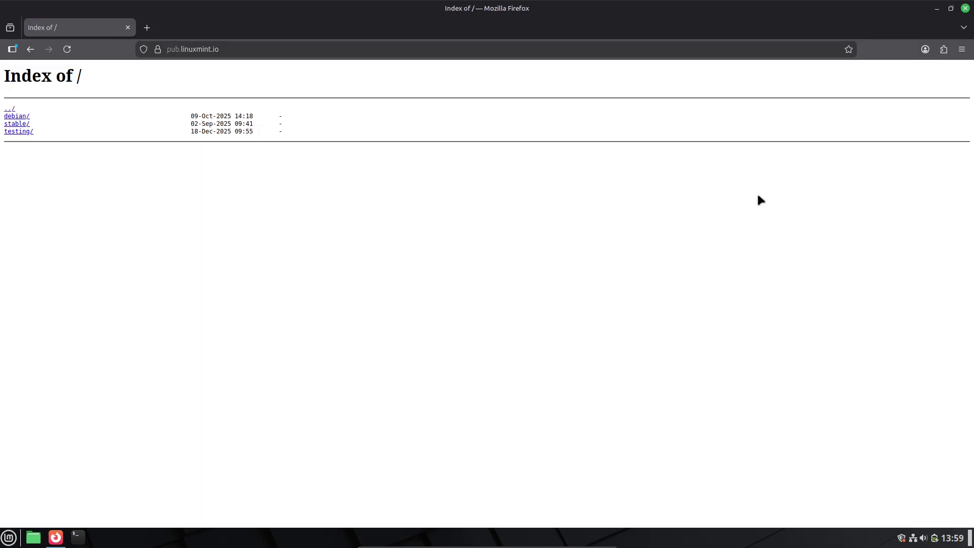
- Zoom the page in two steps and open the testing/ folder listing
left_click(962, 49)
left_click(942, 303)
left_click(941, 303)
left_click(942, 303)
left_click(942, 303)
left_click(941, 303)
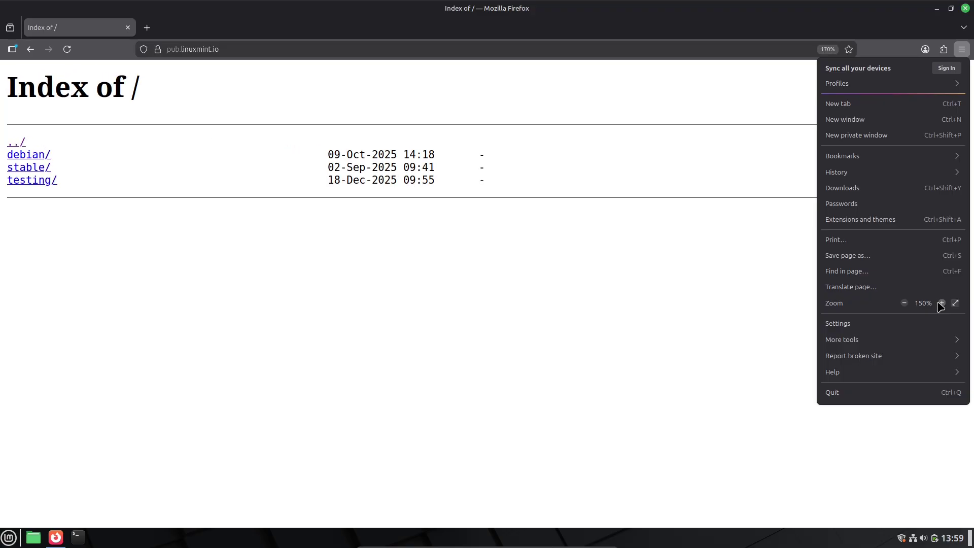
left_click(41, 182)
left_click(41, 182)
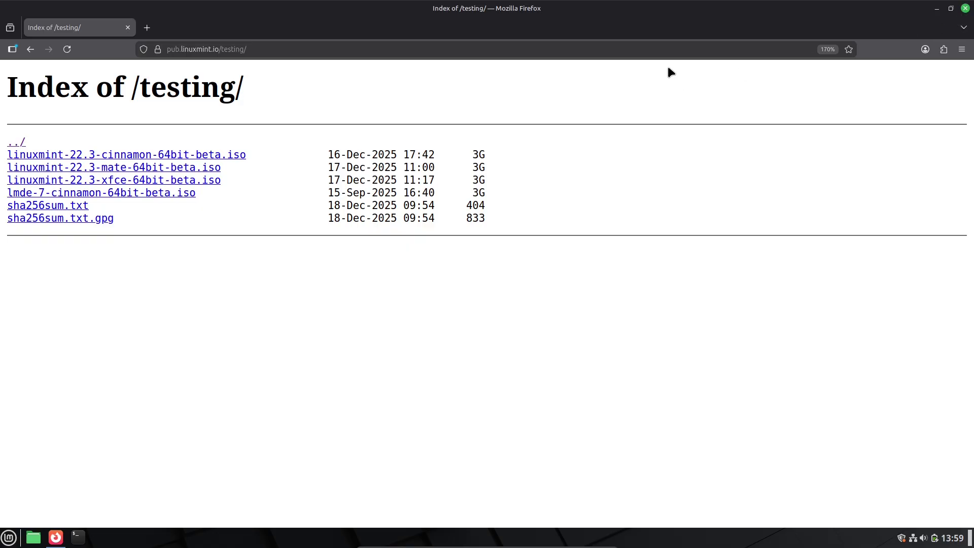
- Open about:support and zoom the page to 150%
left_click(650, 51)
type("about:support")
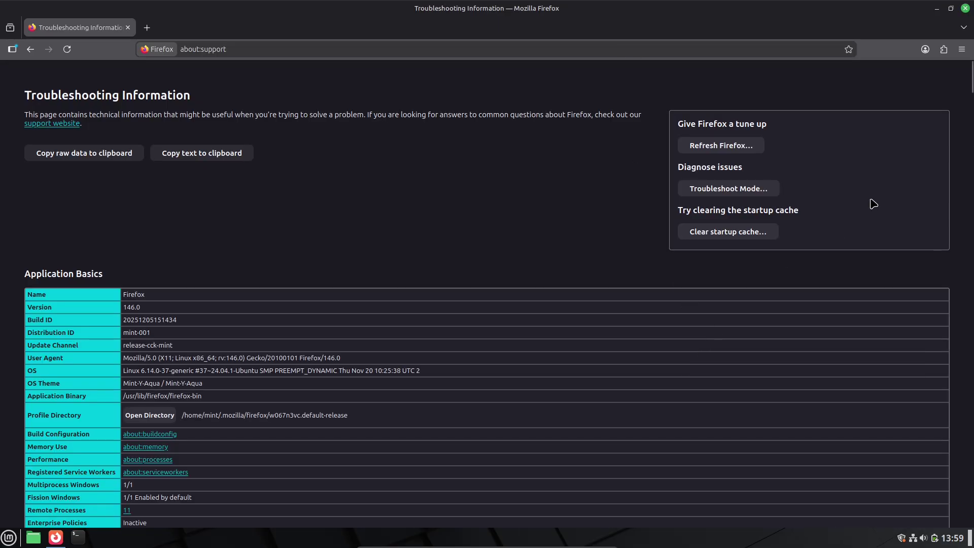
left_click(962, 49)
left_click(942, 303)
left_click(943, 303)
left_click(942, 303)
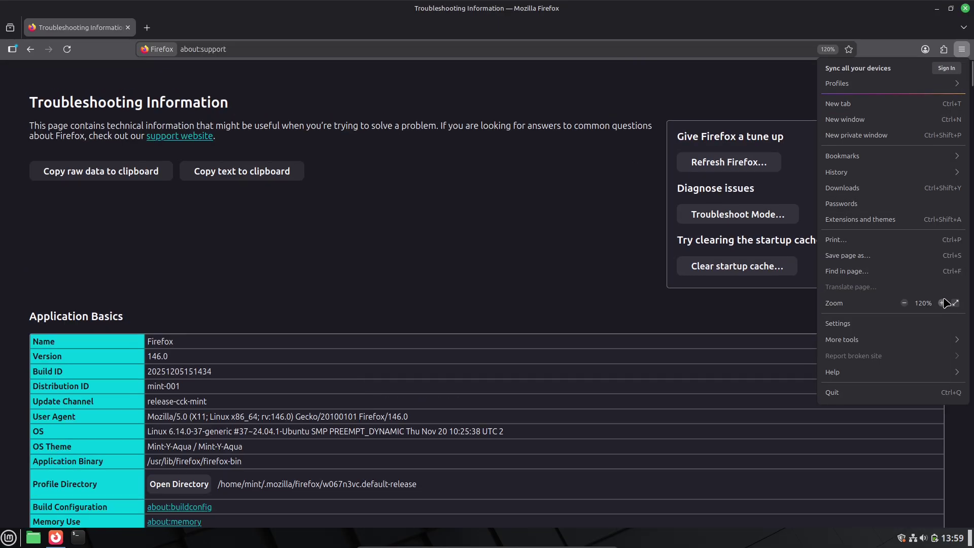
left_click(942, 303)
left_click(962, 49)
- Scroll to and select the GPU #1 details, then close Firefox
scroll(487, 295, "down", 2)
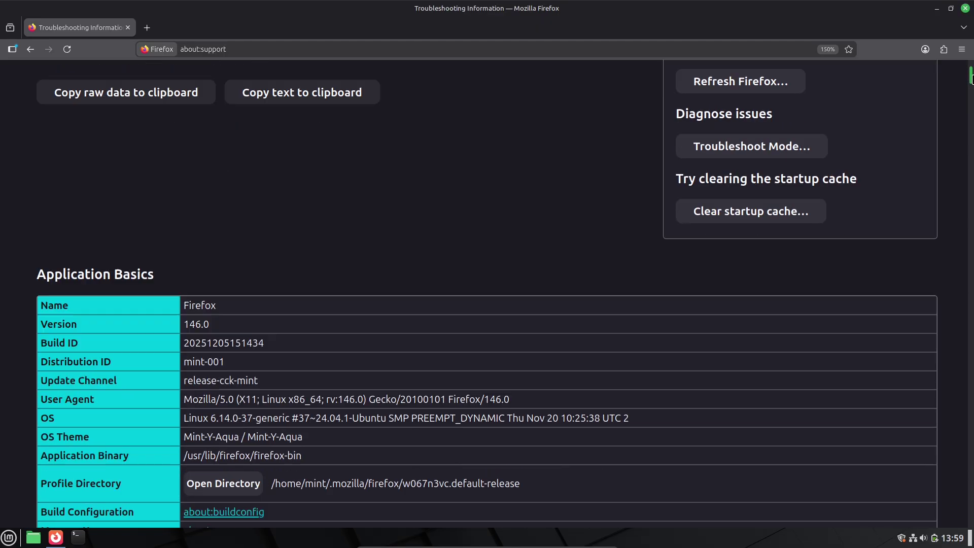
scroll(578, 282, "down", 1)
left_click_drag(320, 415, 136, 260)
left_click_drag(969, 83, 971, 278)
left_click_drag(350, 310, 243, 199)
left_click_drag(313, 457, 241, 369)
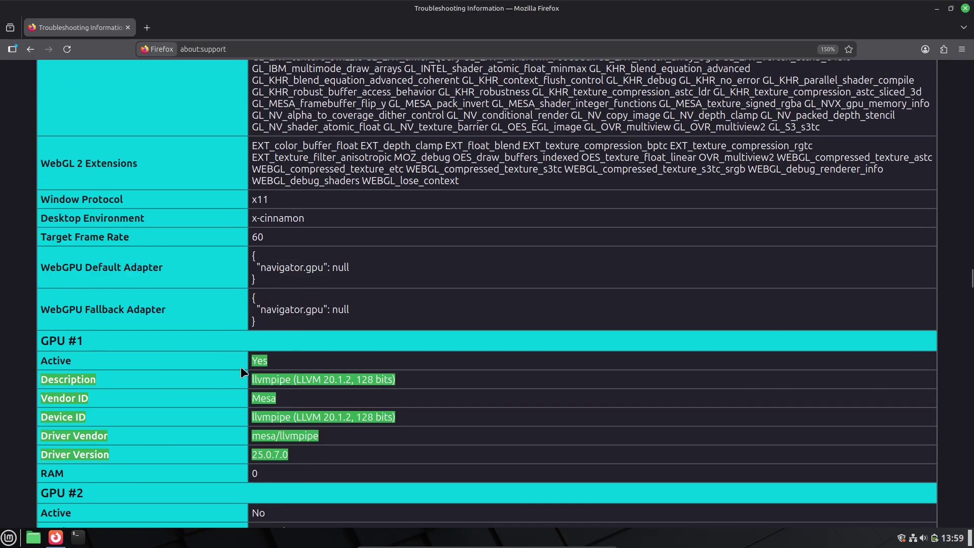
left_click(966, 8)
- Open the file manager at Home, maximized
left_click(7, 538)
left_click(559, 320)
left_click(34, 538)
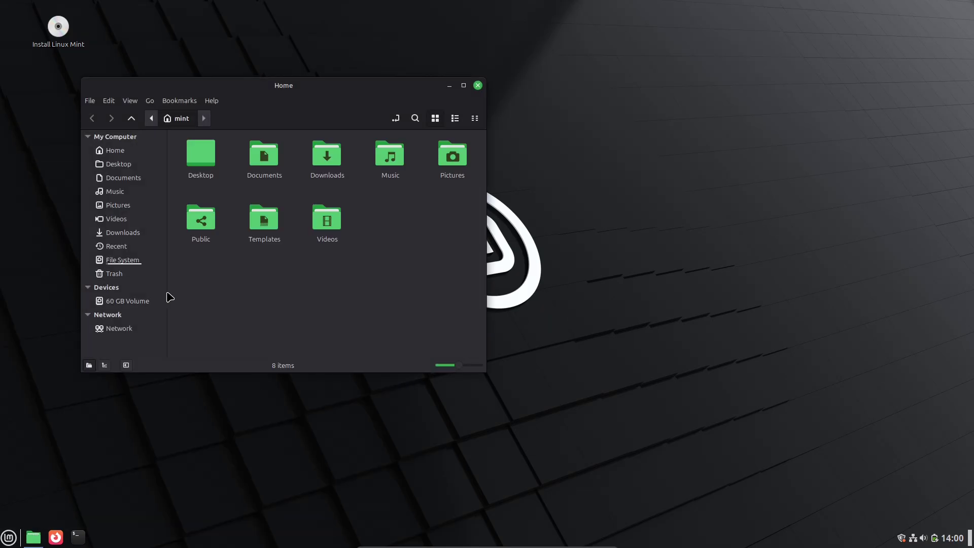
left_click(461, 84)
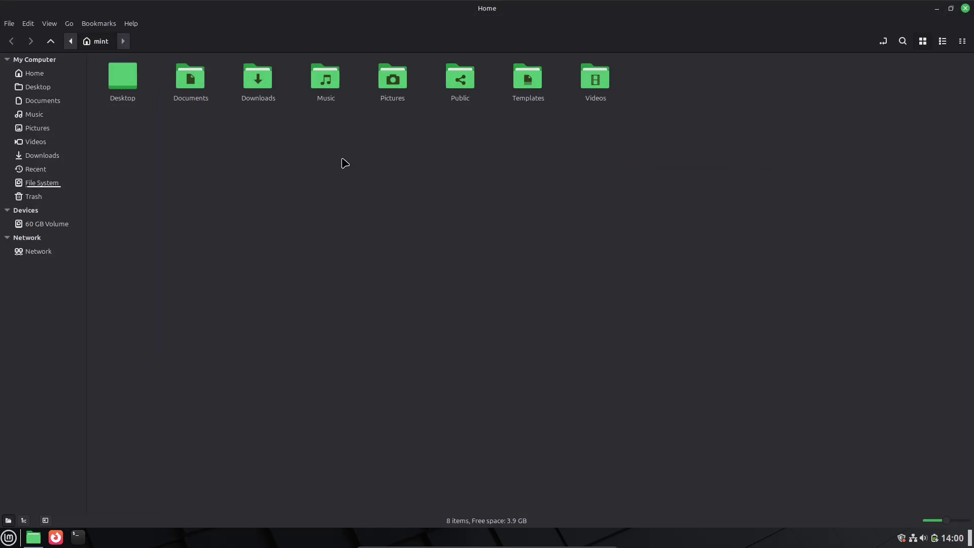
- Show hidden files, go to .themes/CBlue/cinnamon, and set Wallpaper.png as the wallpaper
key("ctrl+h")
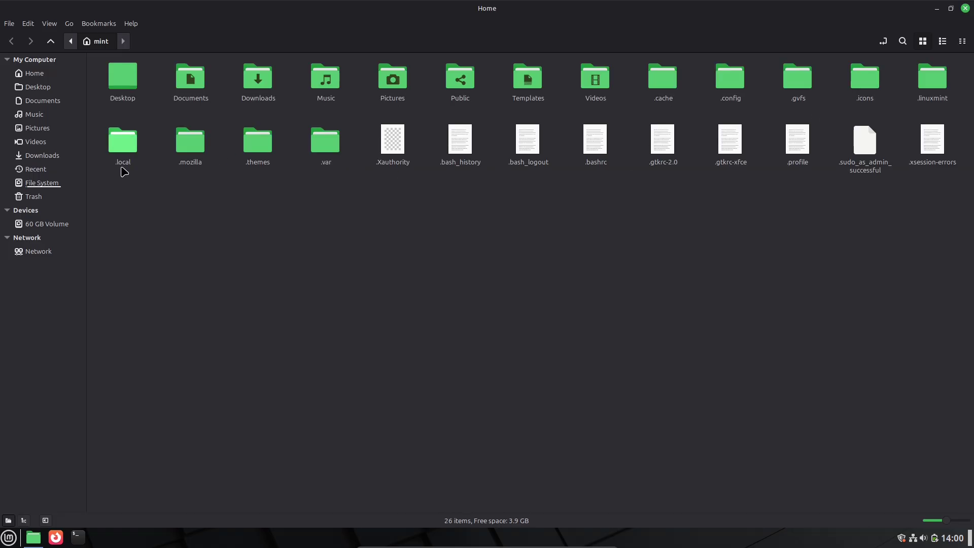
double_click(269, 152)
double_click(124, 84)
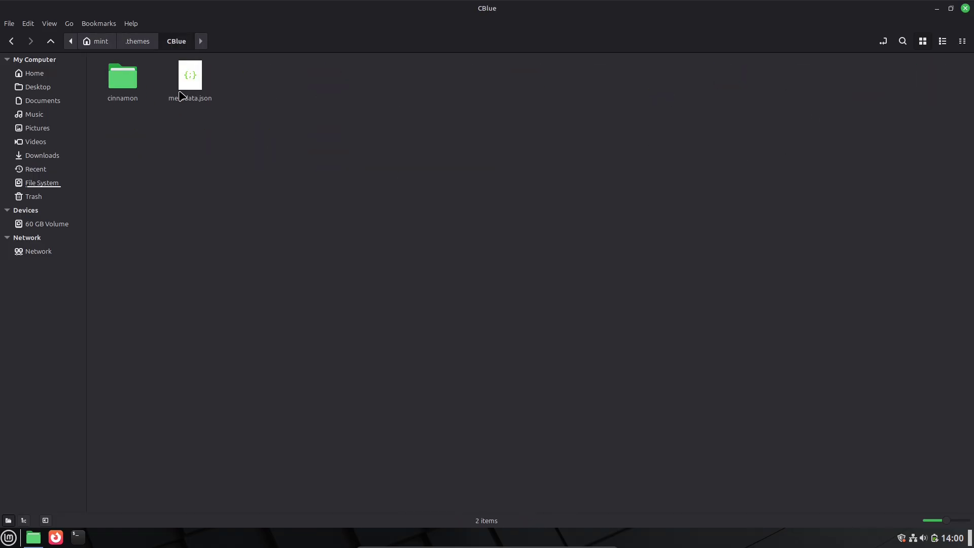
double_click(112, 84)
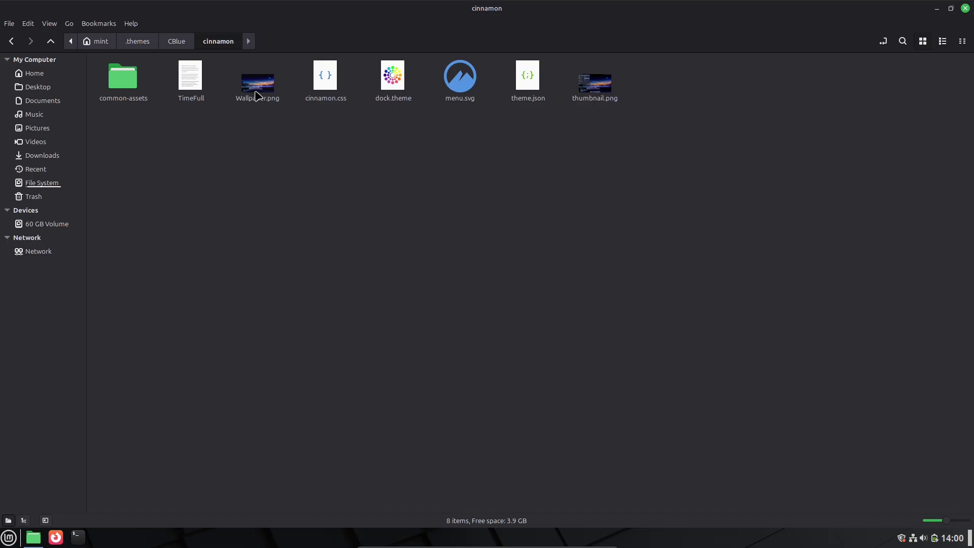
right_click(258, 96)
left_click(302, 133)
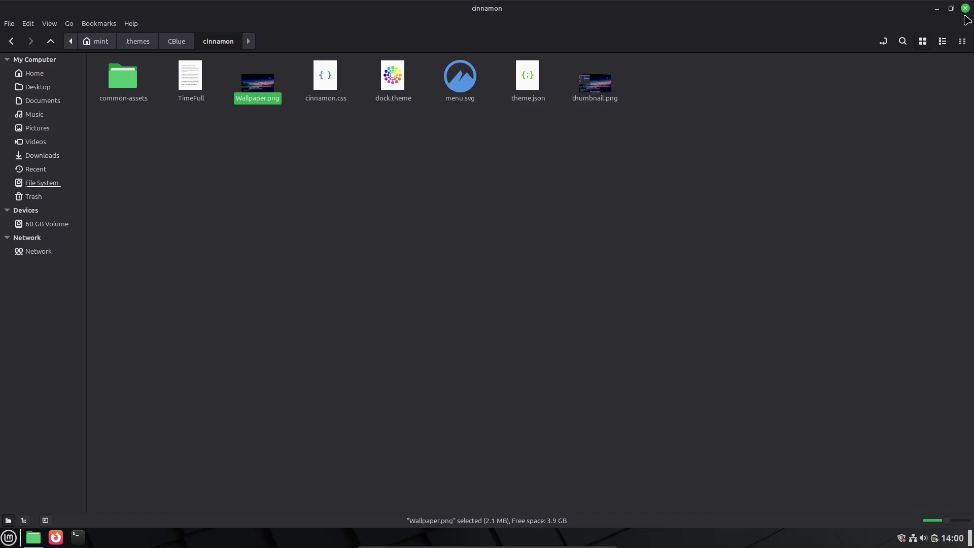
- Close the file manager and review the Menu applet's Appearance and Behavior settings
left_click(965, 8)
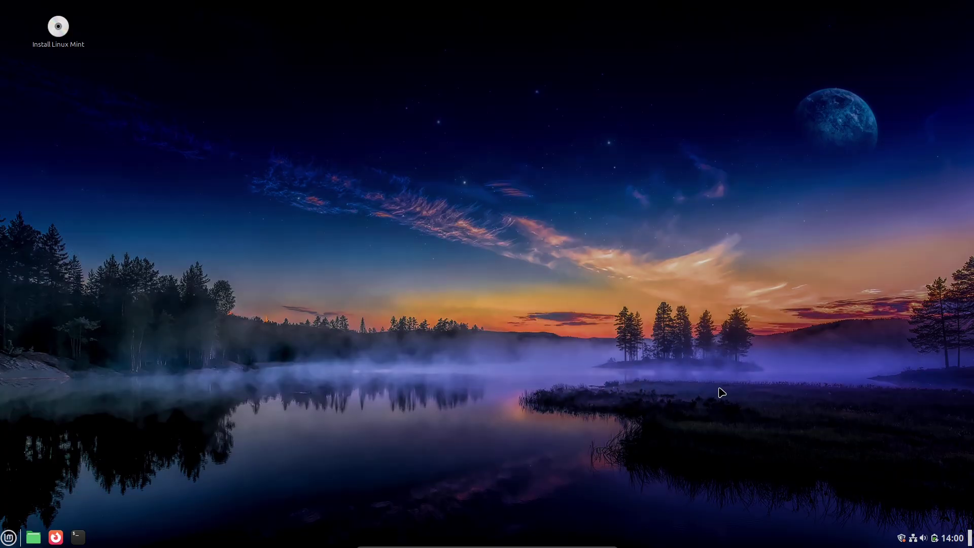
left_click(8, 537)
right_click(8, 537)
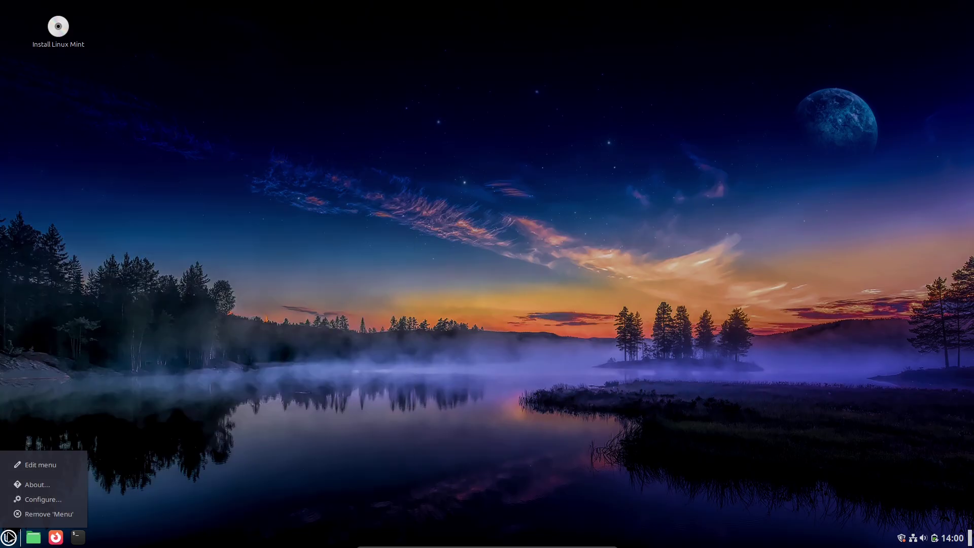
left_click(44, 499)
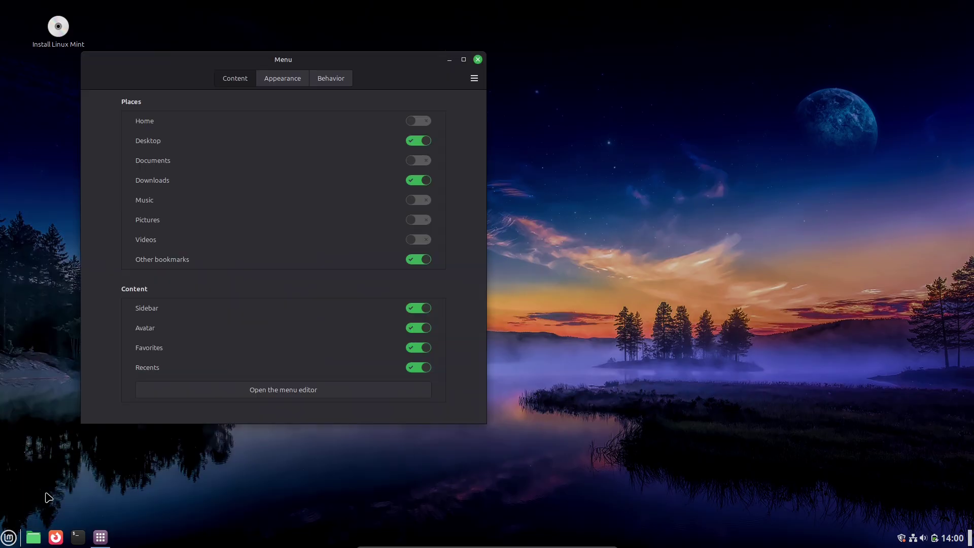
left_click(321, 82)
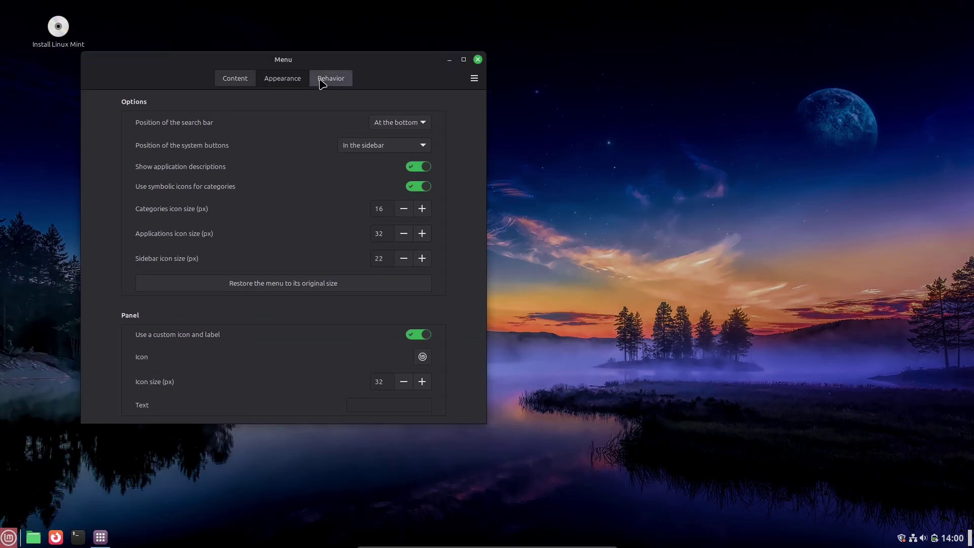
left_click(322, 83)
left_click(478, 60)
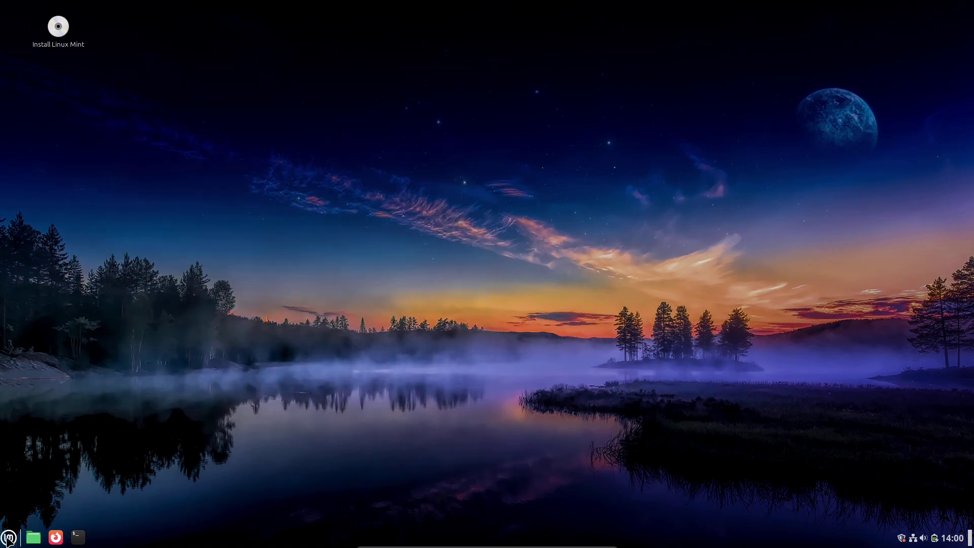
- Log out of the session from the applications menu and confirm
left_click(8, 538)
left_click(43, 506)
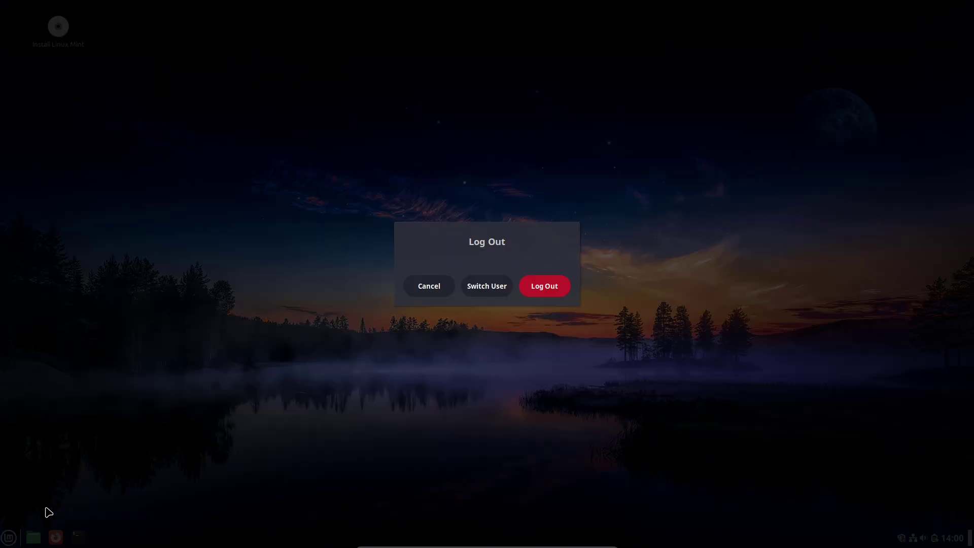
left_click(525, 287)
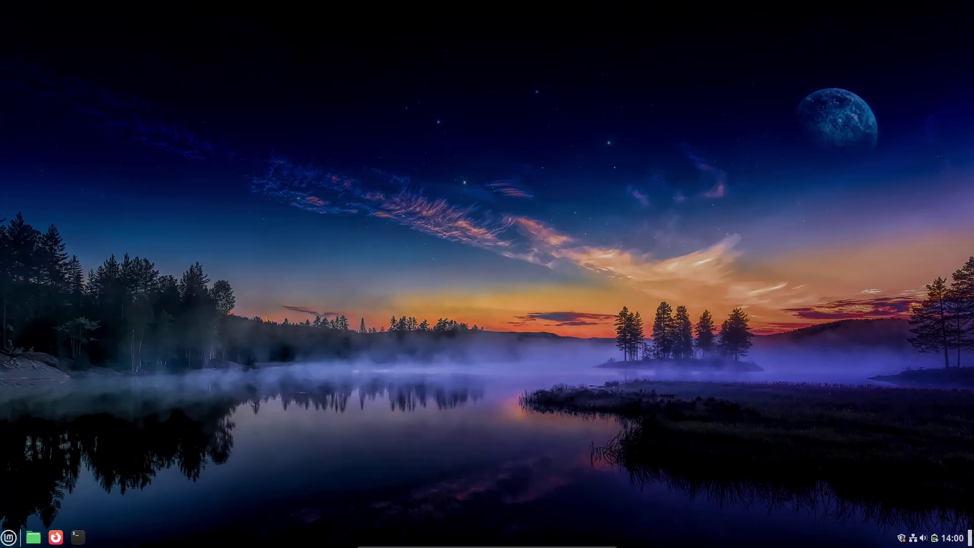